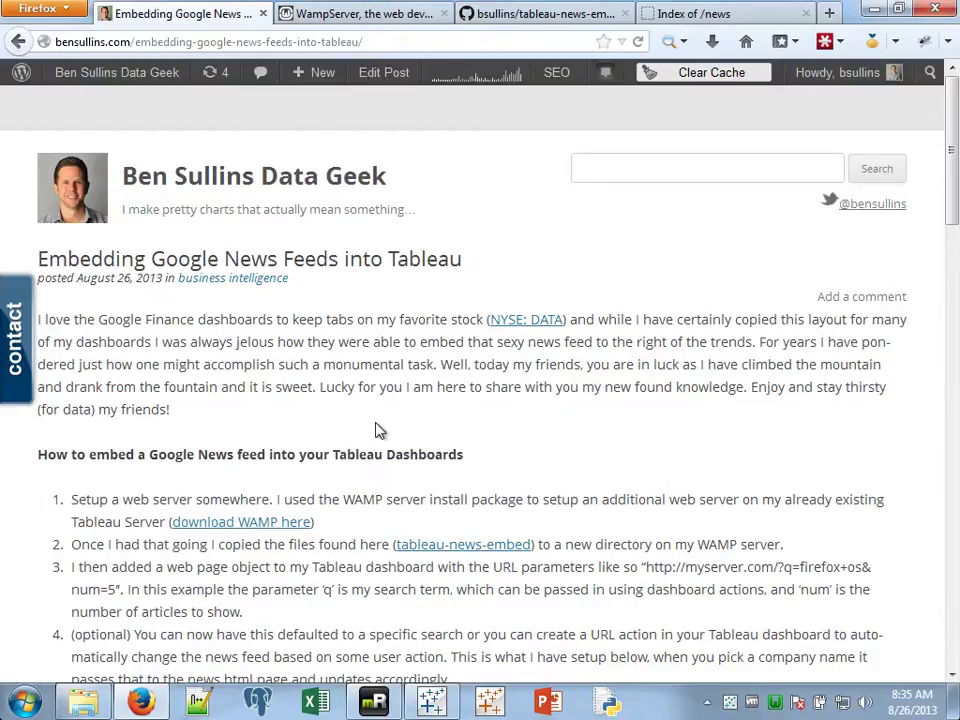
Scroll the bensullins.com post down to its five-step Google News embedding guide.
scroll(377, 423, down, 1)
scroll(377, 423, down, 3)
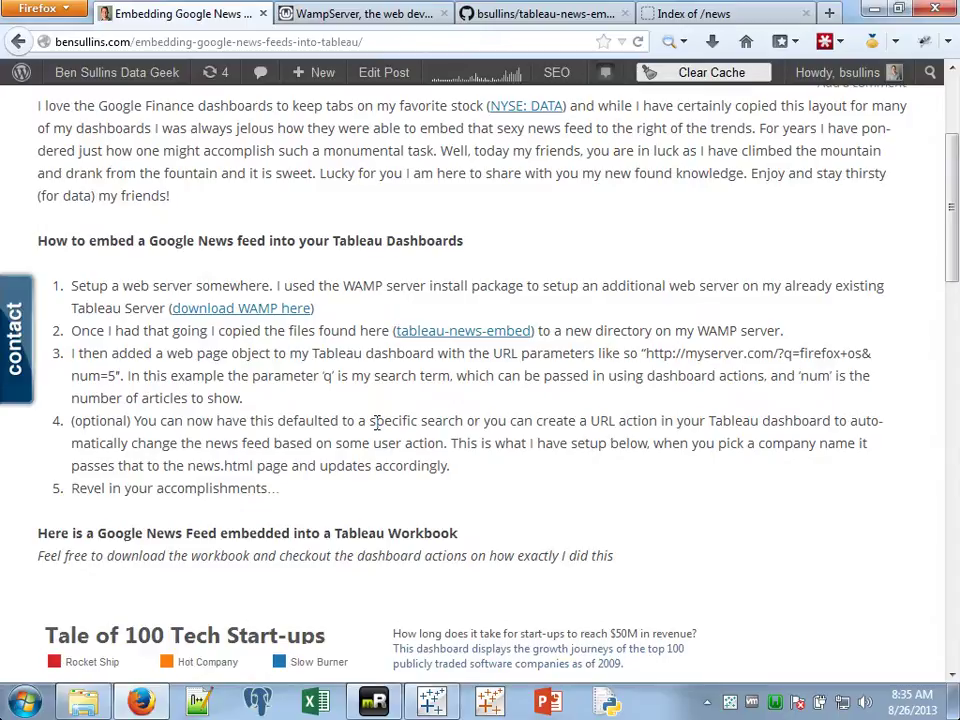
Switch to the WampServer homepage and scroll to its Installing and Functionalities sections.
click(360, 16)
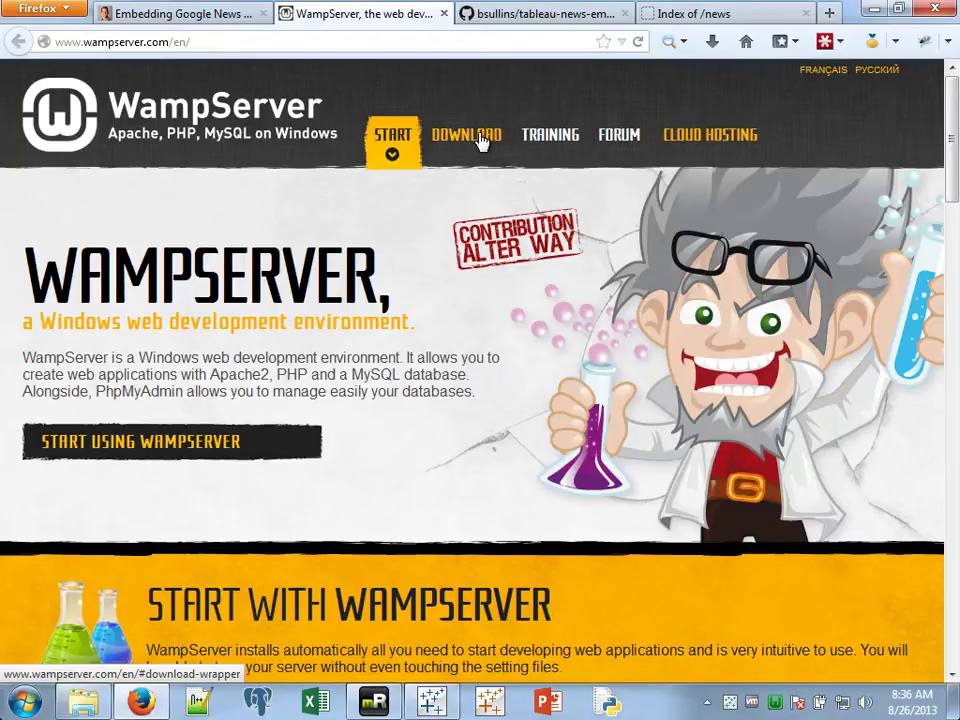
scroll(444, 268, down, 5)
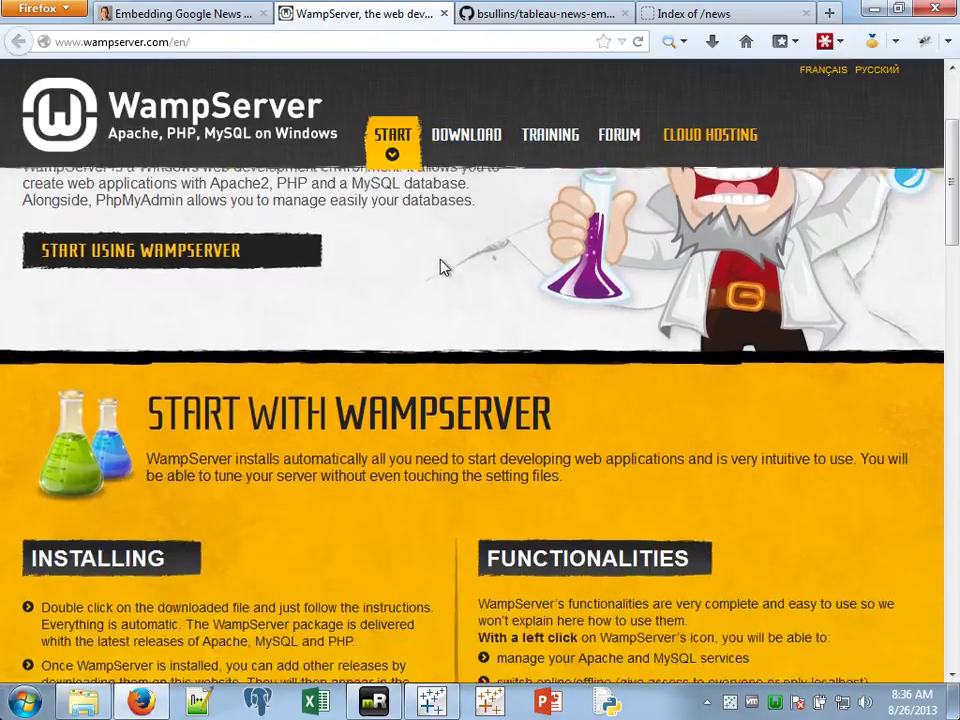
scroll(441, 262, down, 3)
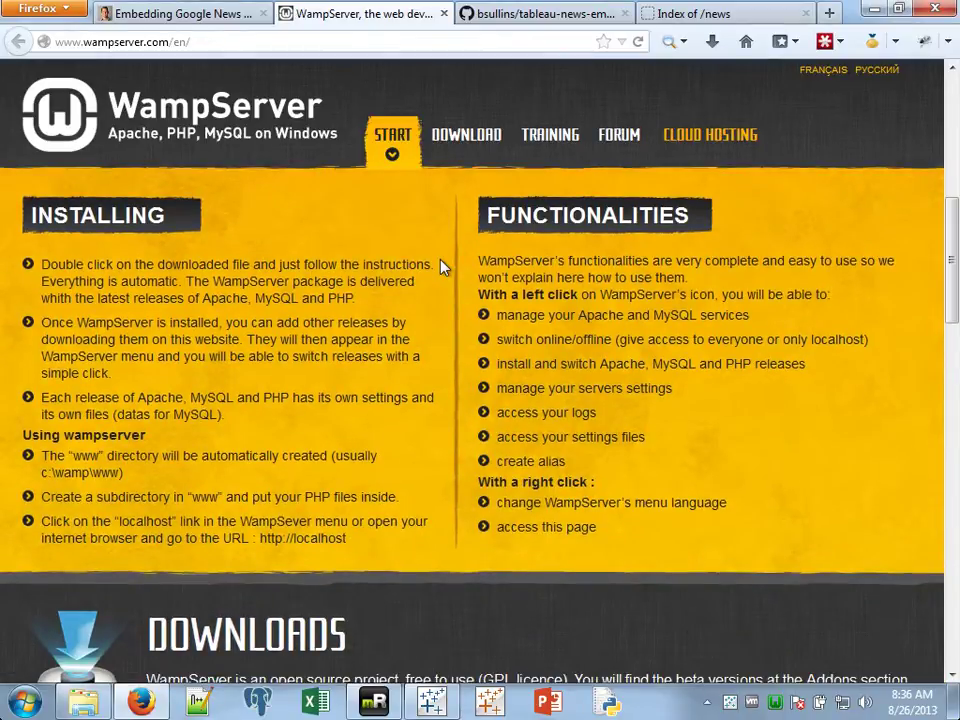
Review the WampServer tray menu's Apache and MySQL options, then return to the tableau-news-embed GitHub page.
click(773, 704)
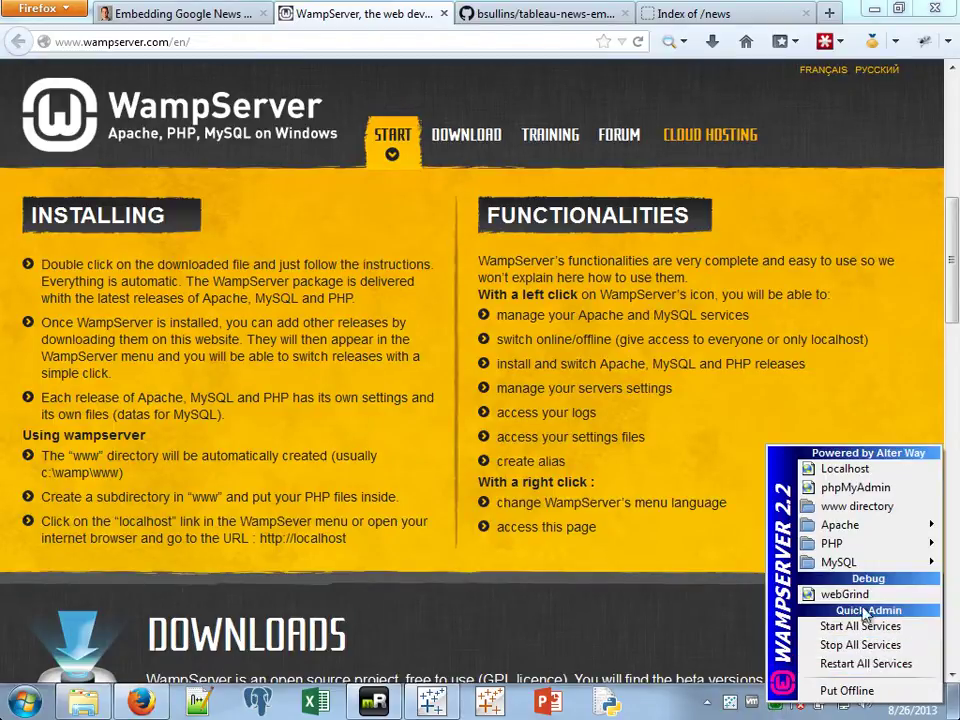
mouse_move(831, 532)
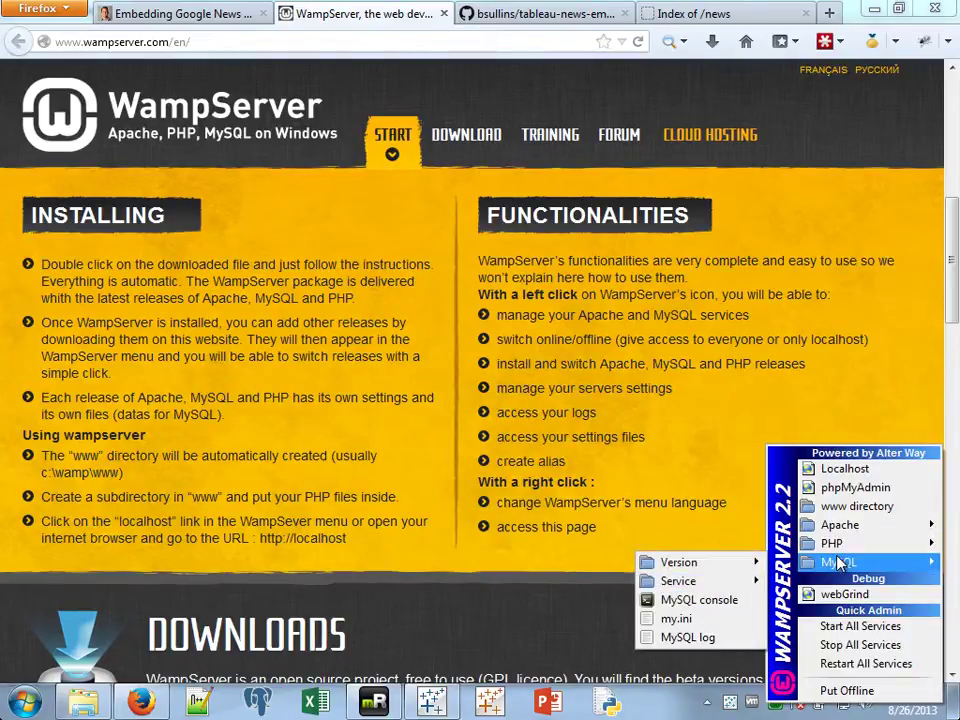
click(548, 614)
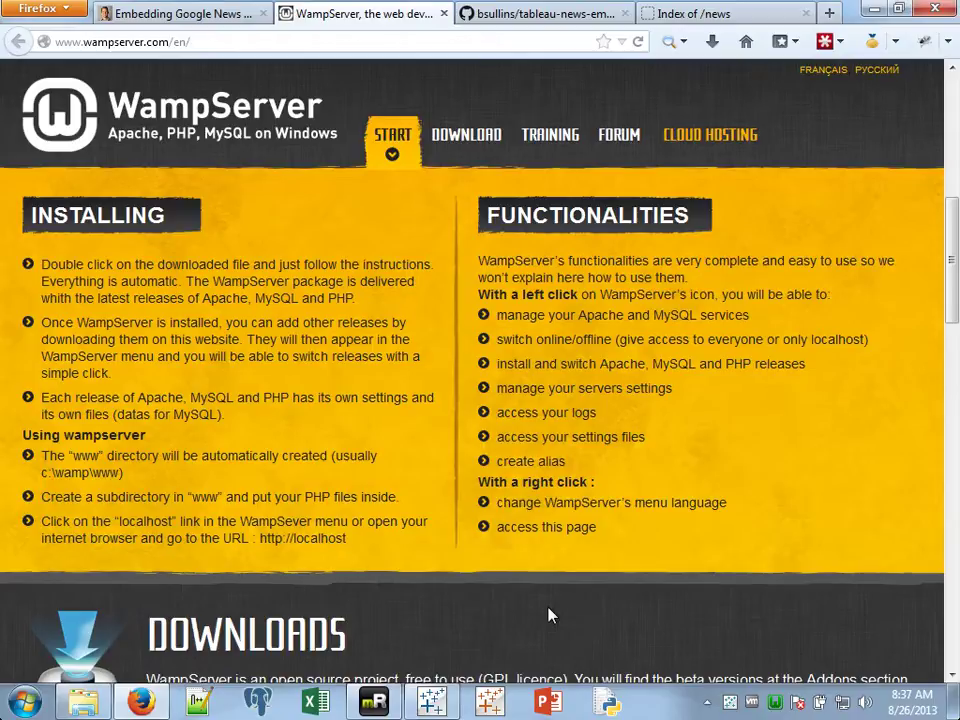
scroll(420, 213, up, 10)
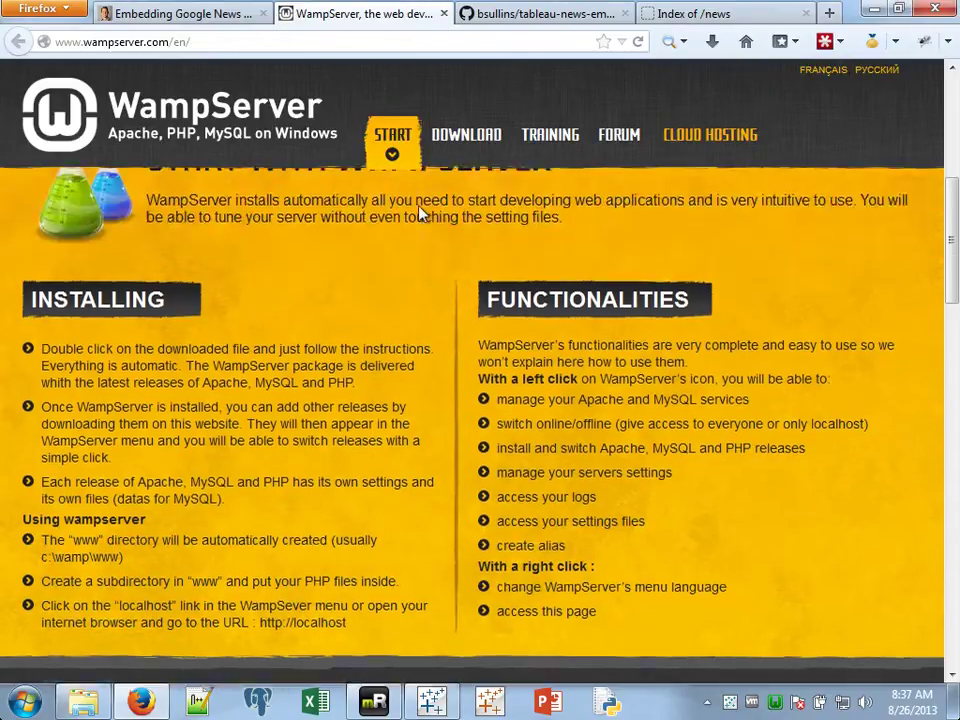
click(522, 18)
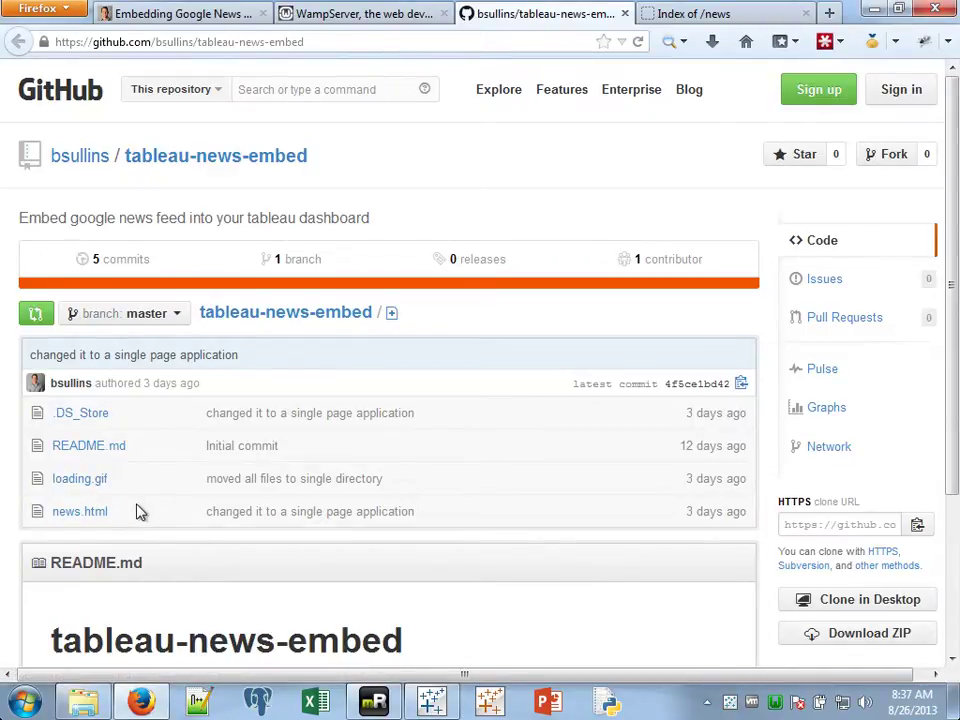
scroll(138, 511, down, 4)
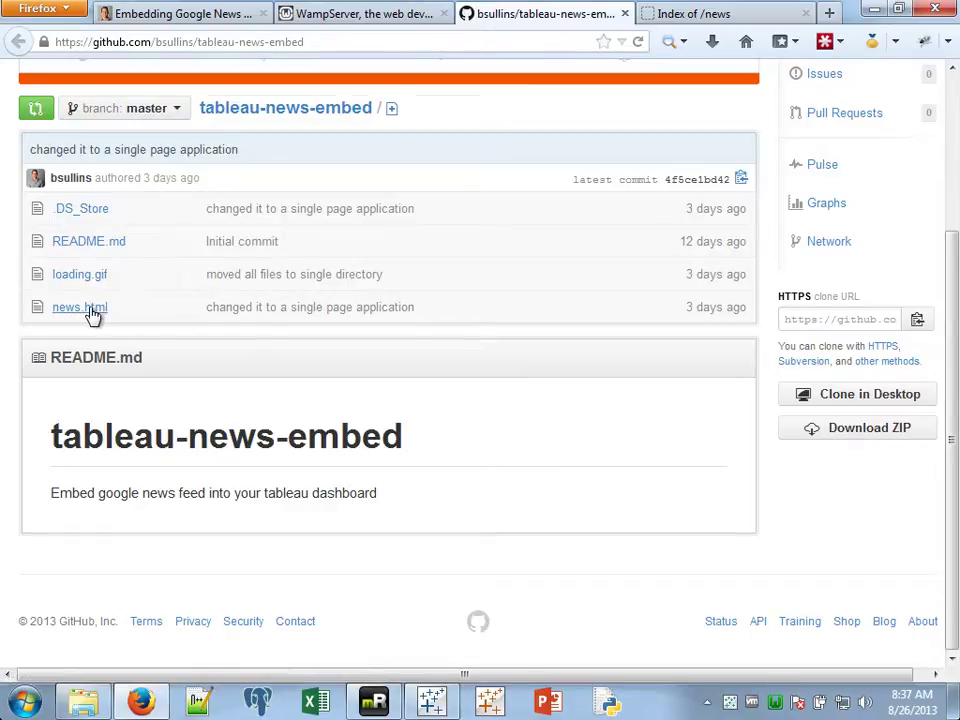
click(66, 308)
scroll(47, 435, down, 4)
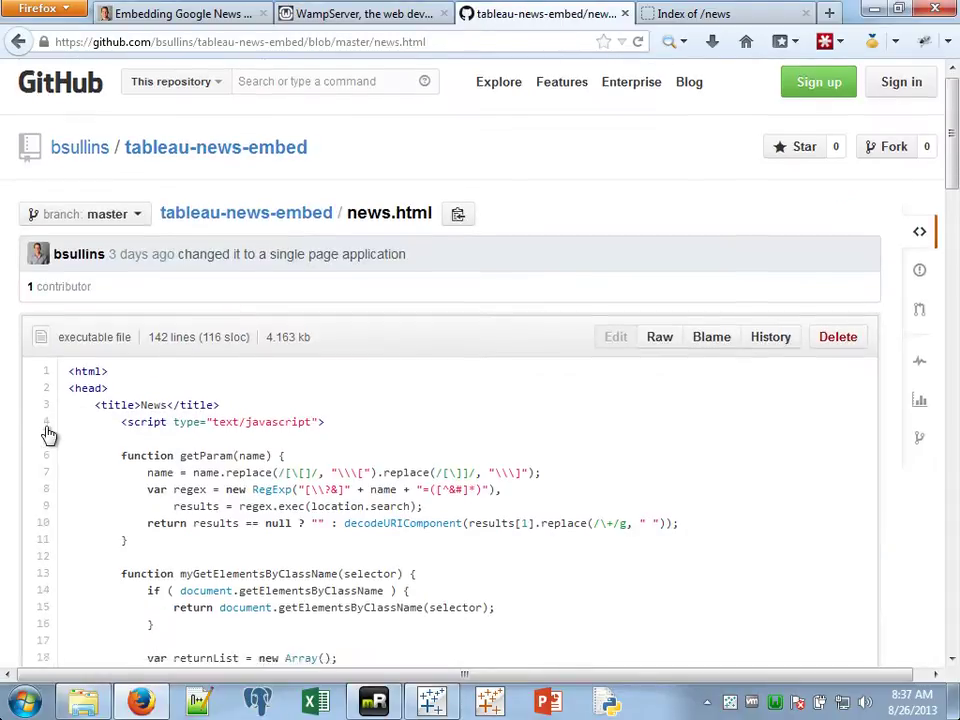
scroll(158, 305, down, 20)
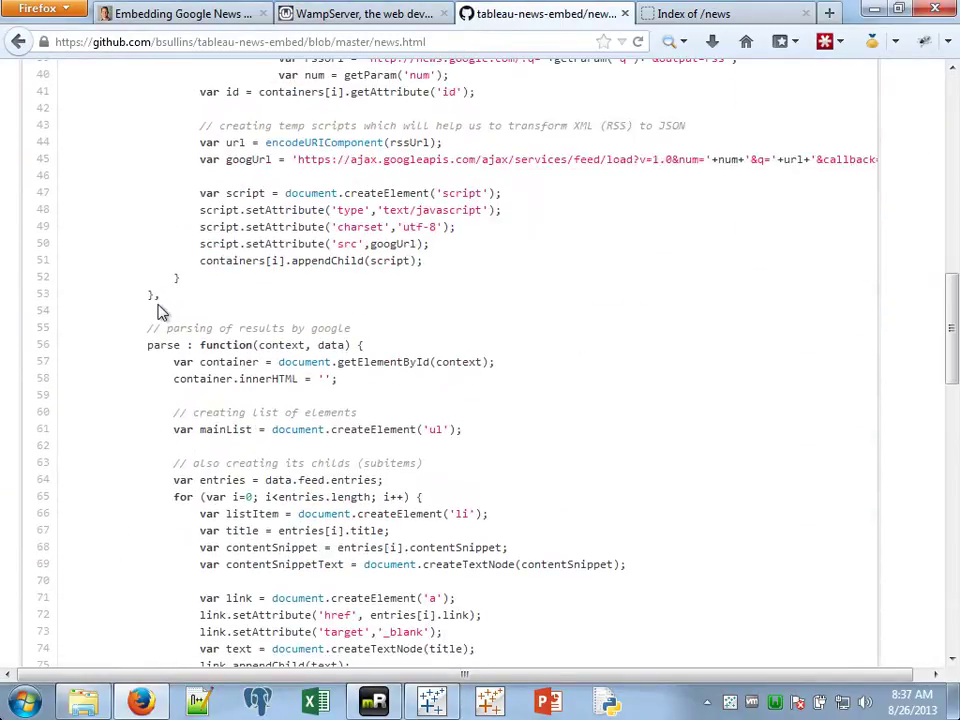
scroll(158, 305, down, 2)
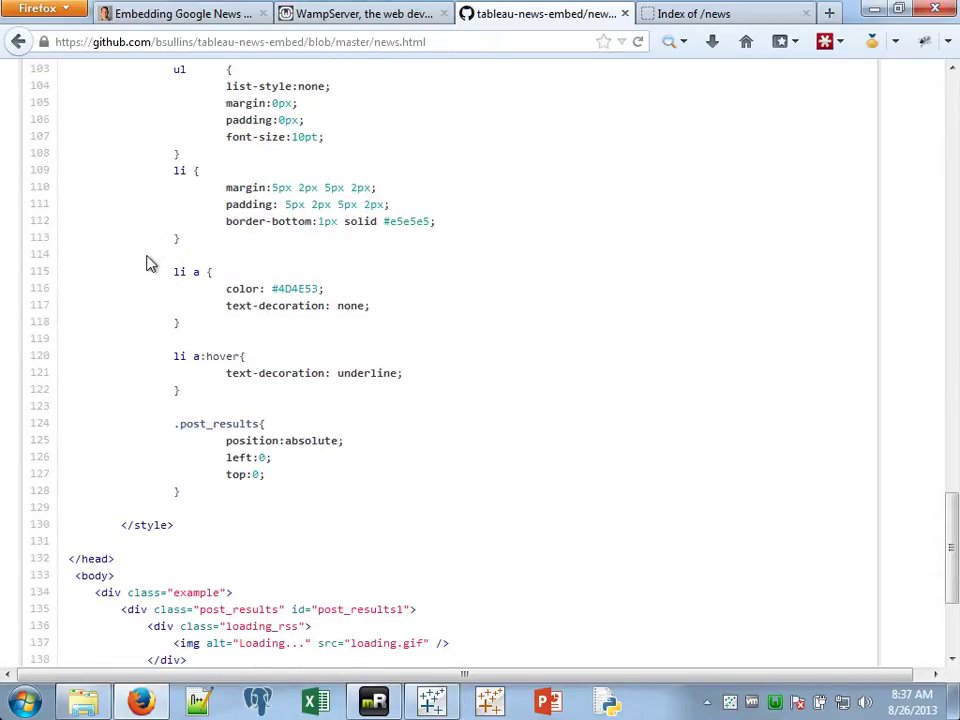
scroll(148, 255, up, 2)
scroll(147, 256, down, 6)
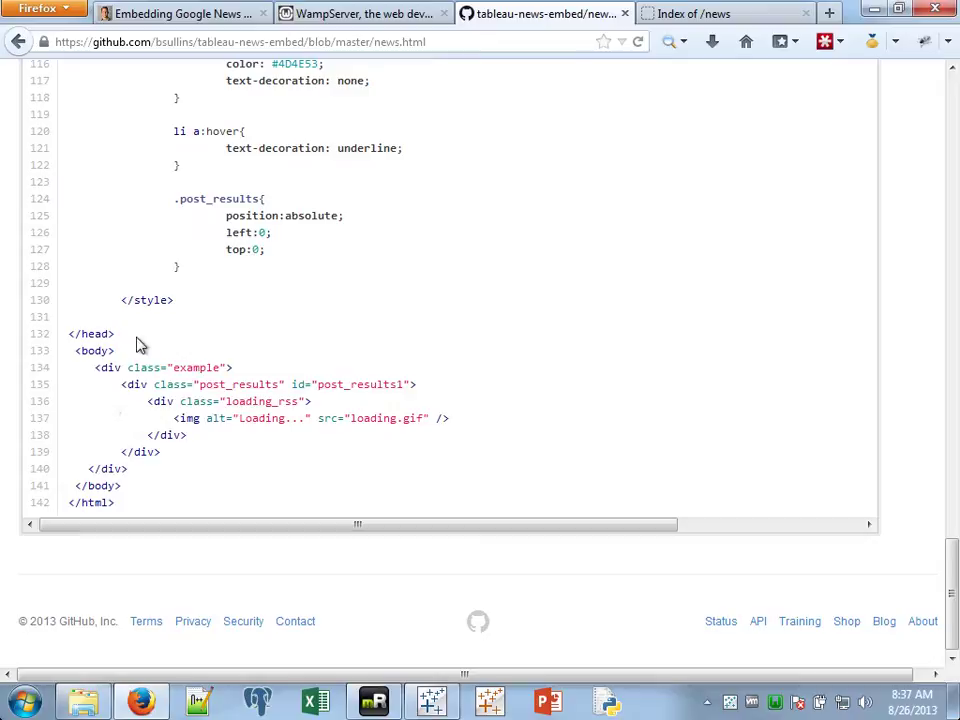
scroll(203, 199, up, 20)
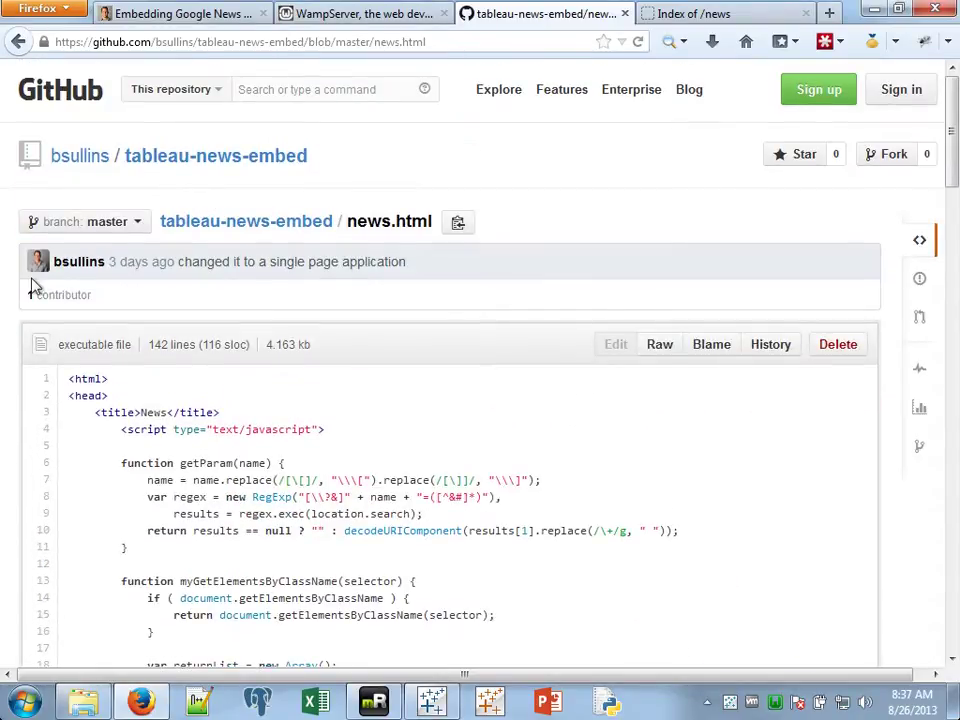
click(148, 166)
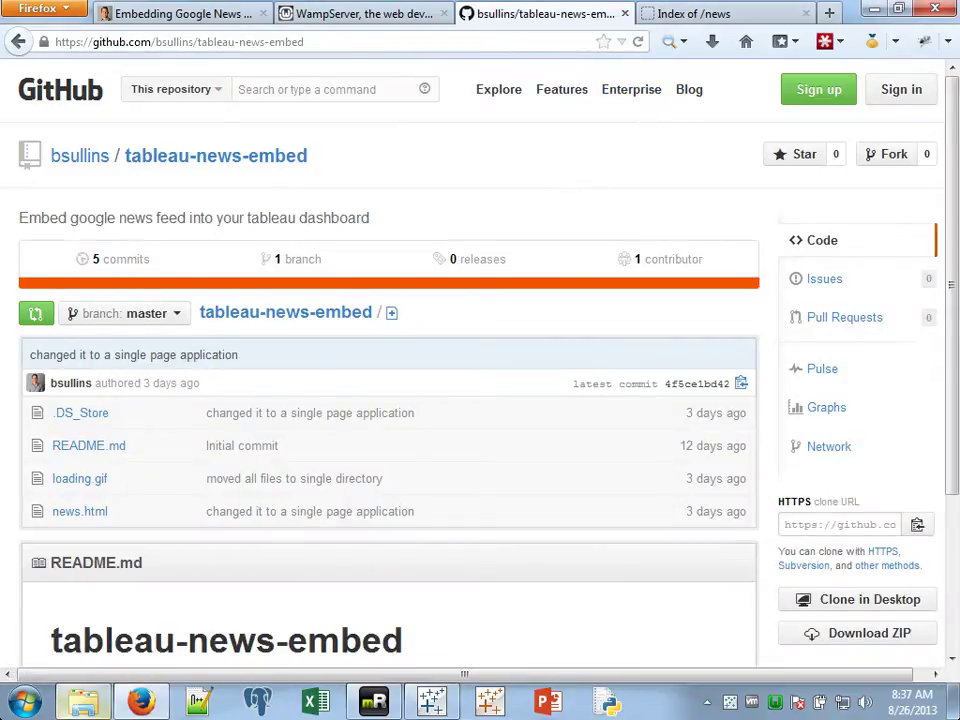
mouse_move(98, 708)
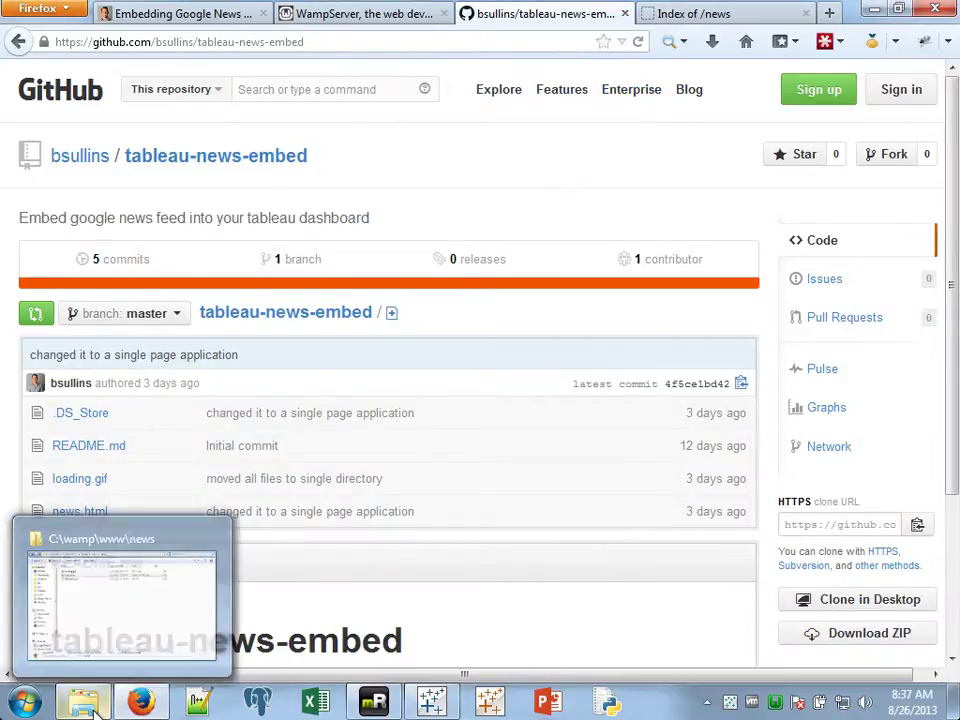
Bring up the Explorer window for C:\wamp\www\news with loading.gif, news.html and README.md.
click(133, 615)
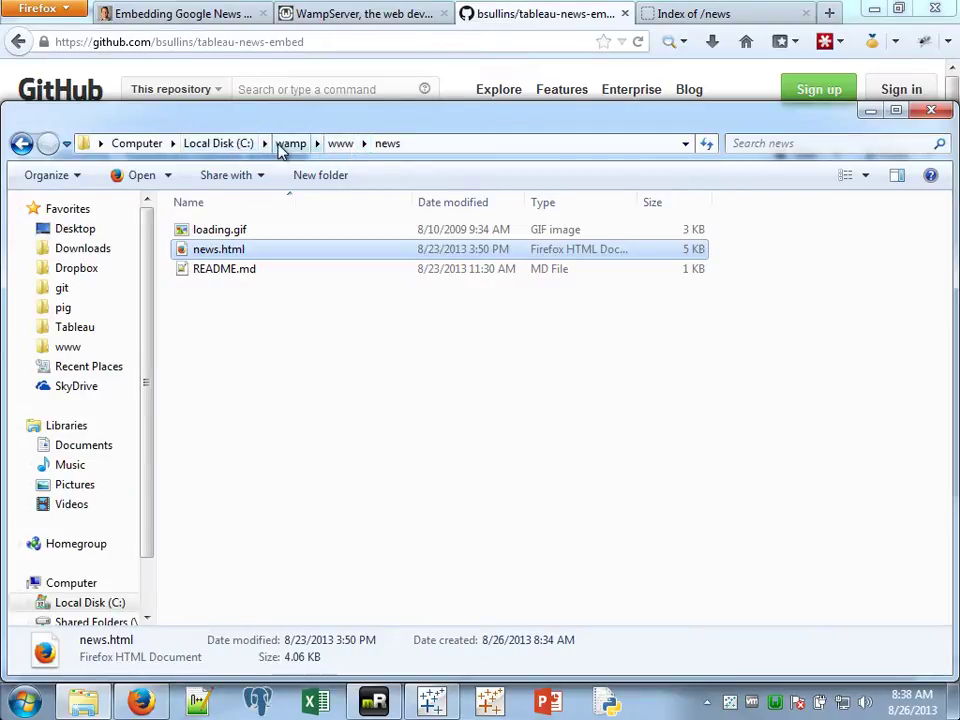
click(390, 145)
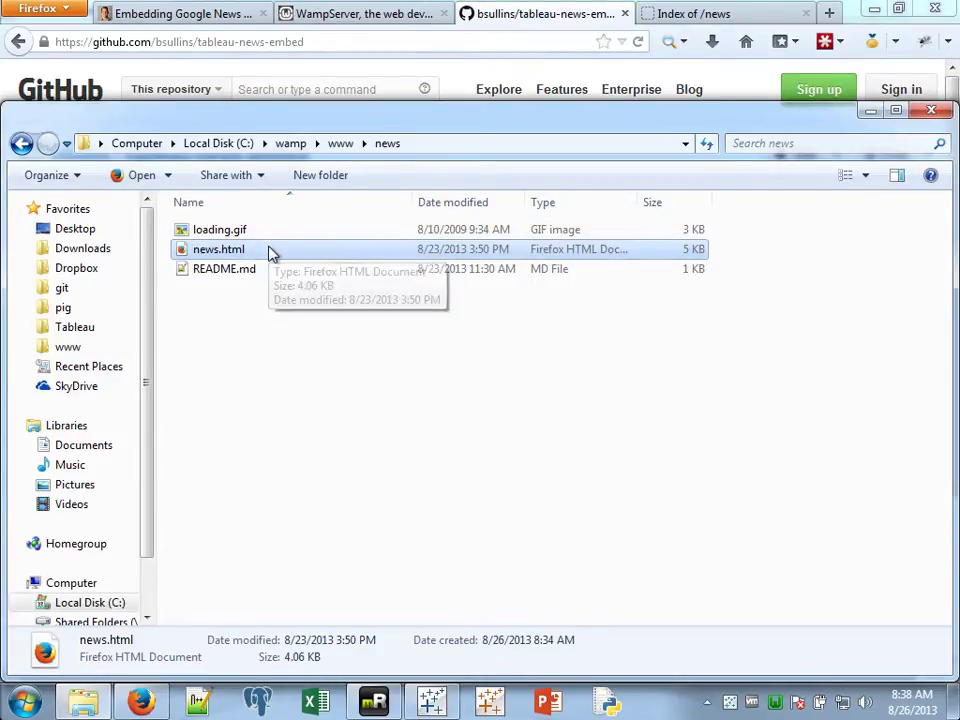
Change the Index of /news address to localhost:8088/news/news.html to load the local headlines page.
click(690, 16)
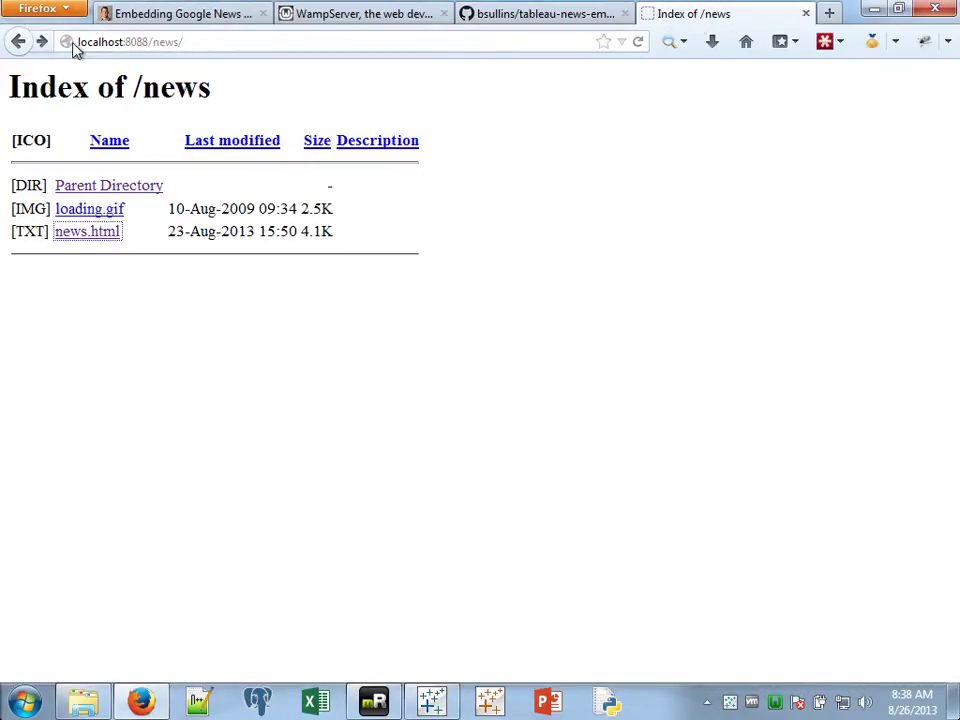
double_click(143, 42)
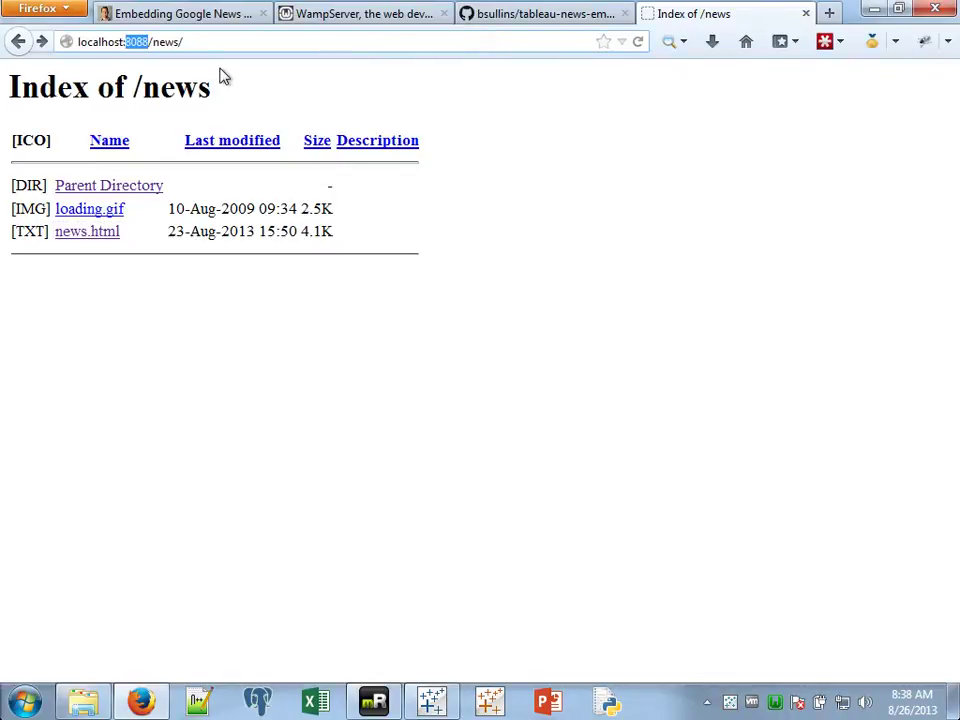
double_click(166, 42)
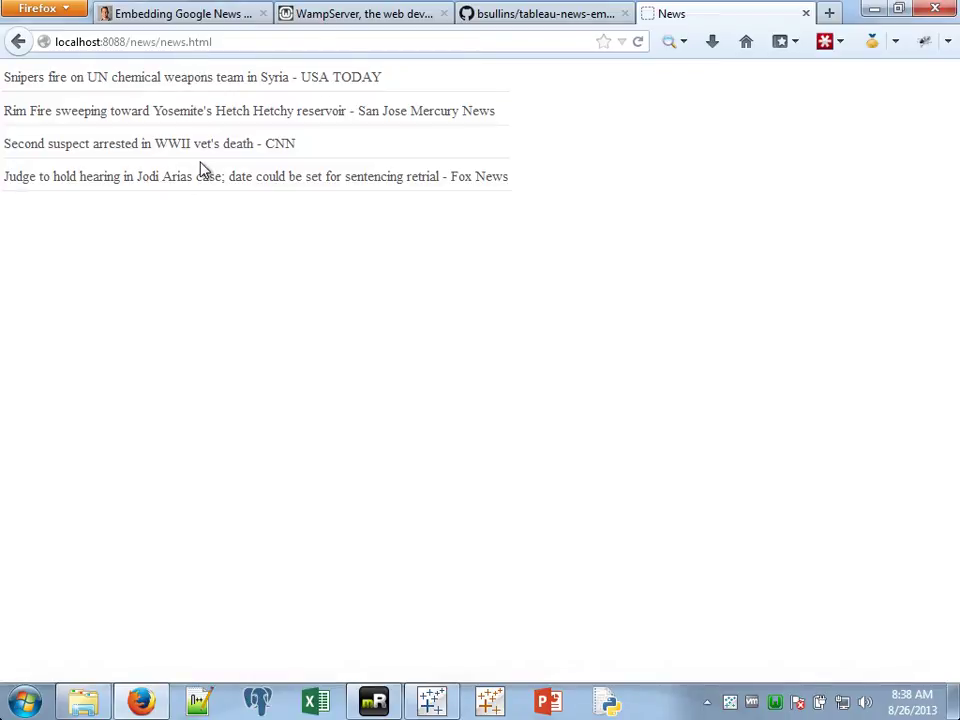
Append ?q=firefox os&num=5 to the news page address to load five Firefox OS headlines.
click(280, 45)
text(?)
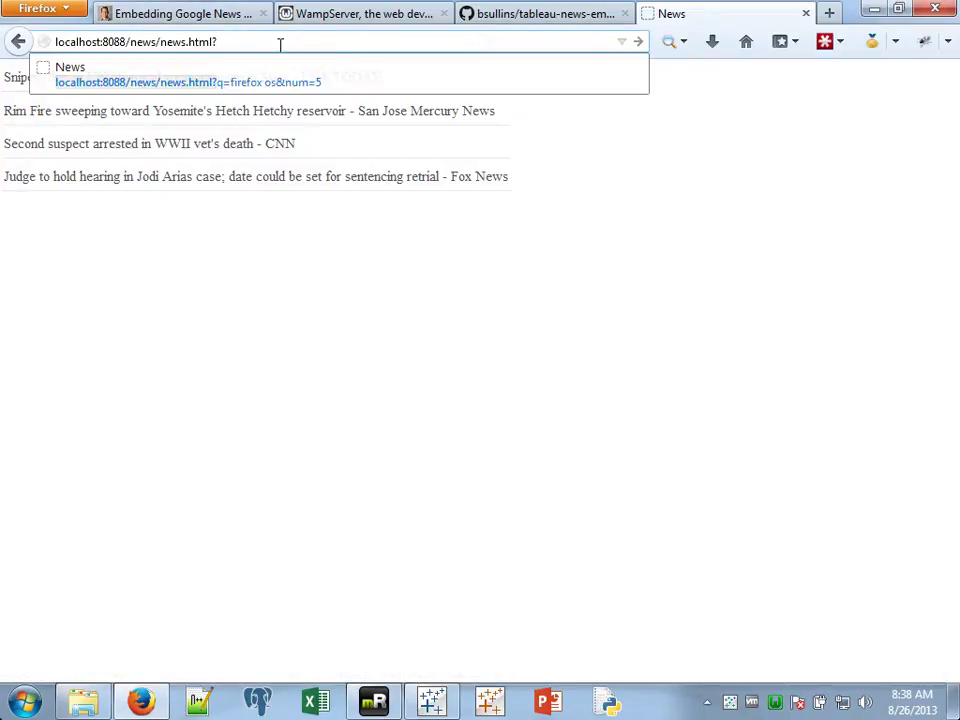
text(q=firefox os)
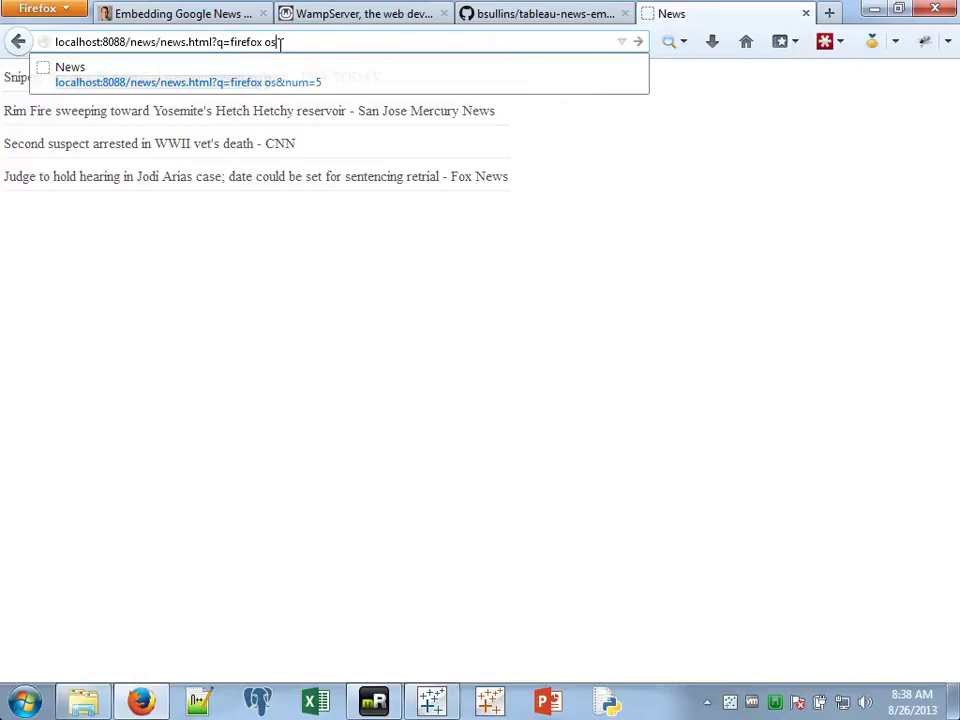
text(&num)
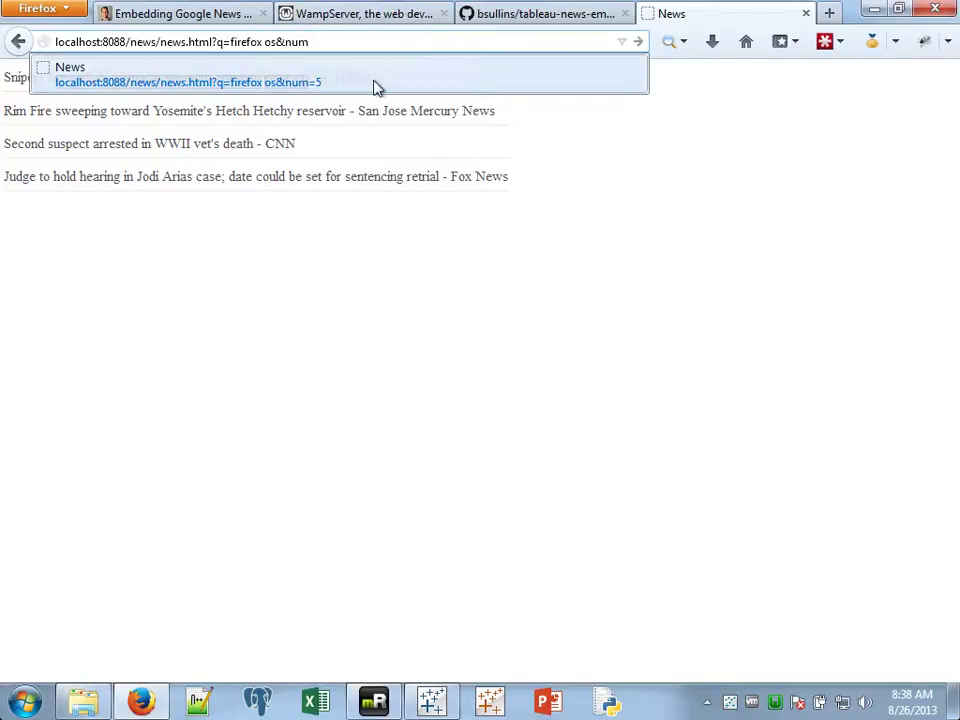
text(5)
key(BackSpace)
text(=)
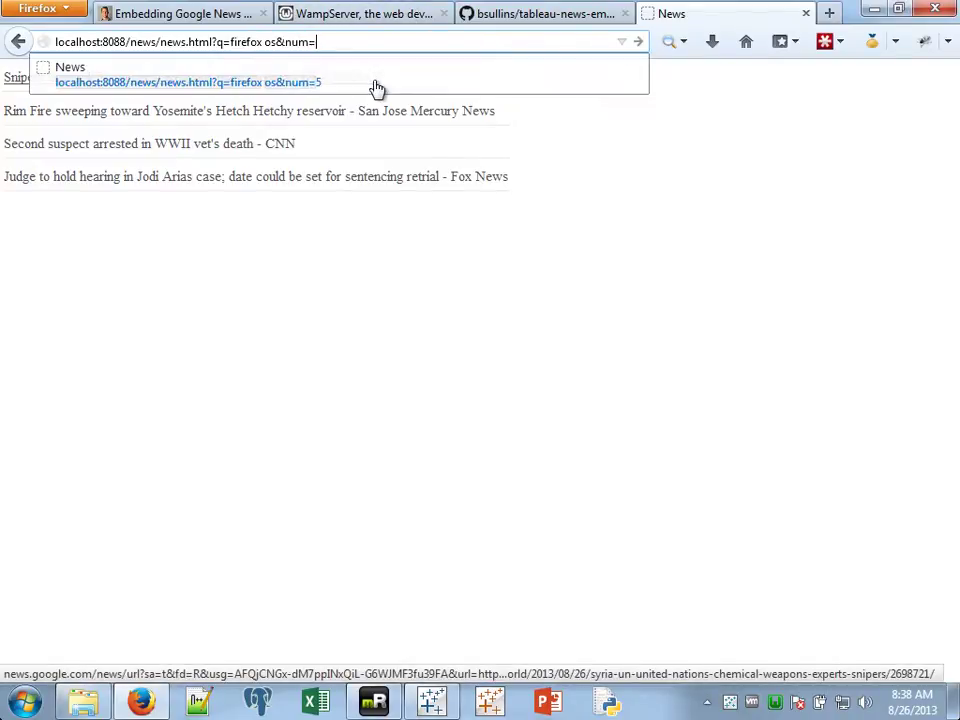
click(376, 88)
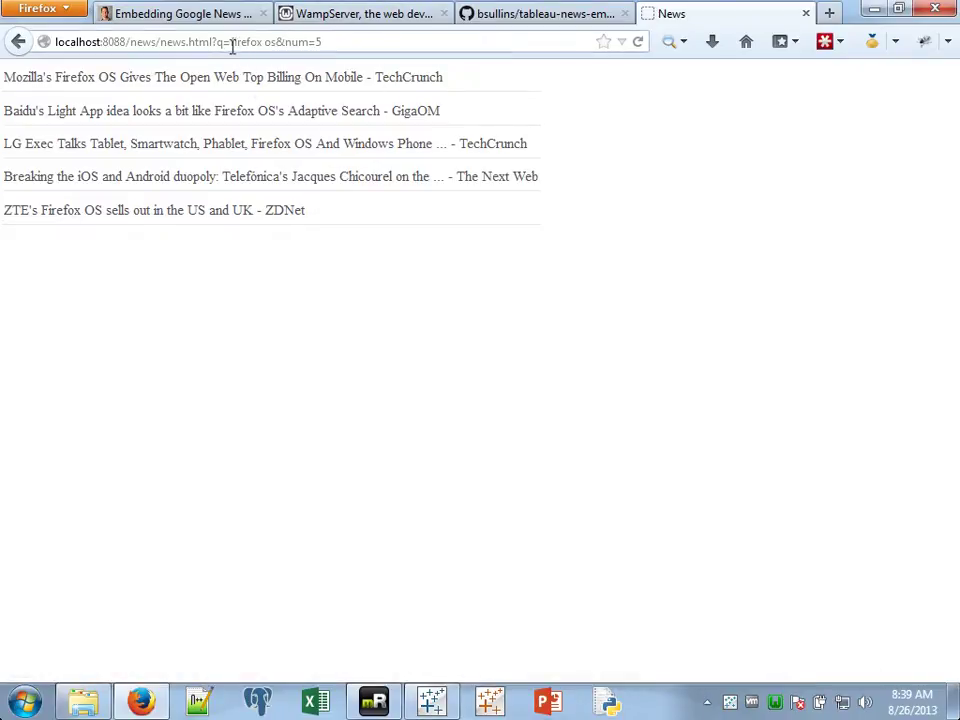
Replace the search term with 'tableau software' to list five Tableau Software headlines.
drag(231, 42, 270, 41)
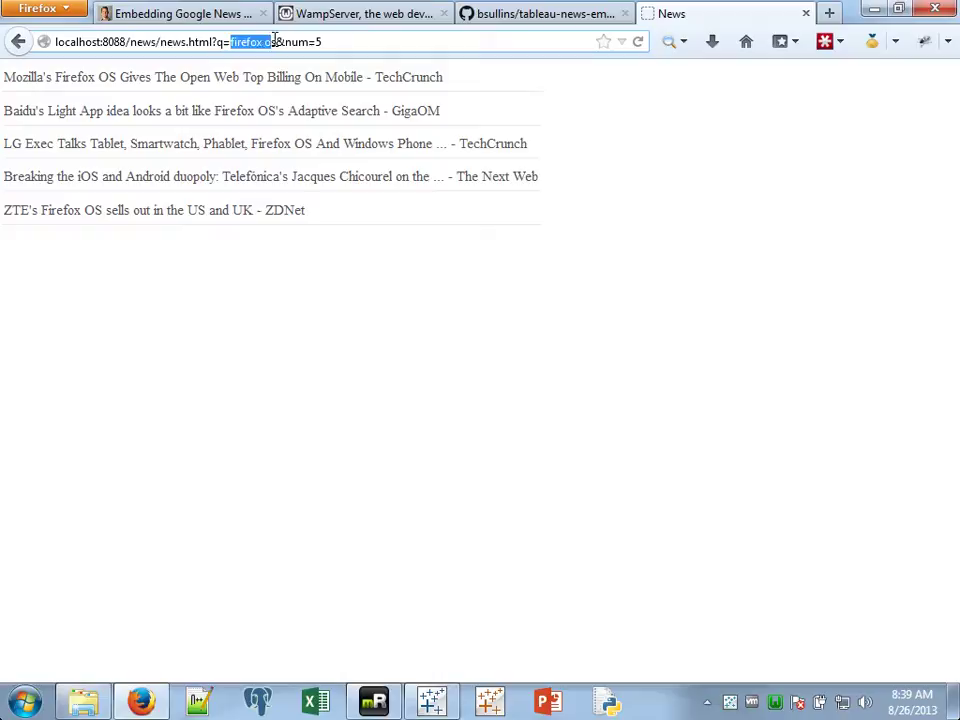
key(BackSpace)
text(tableau software)
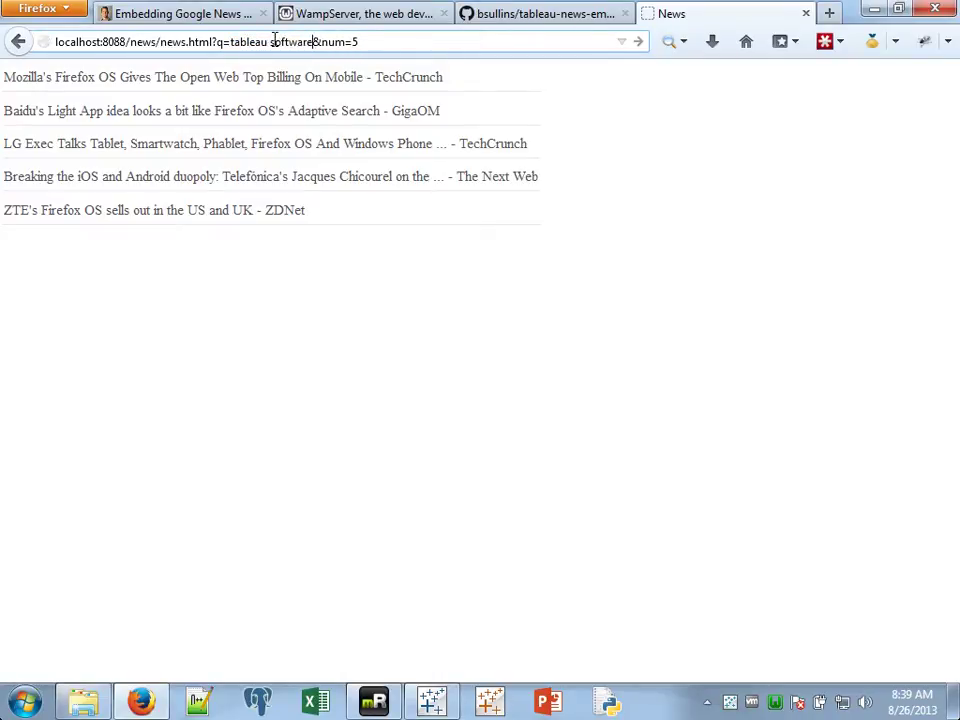
key(Return)
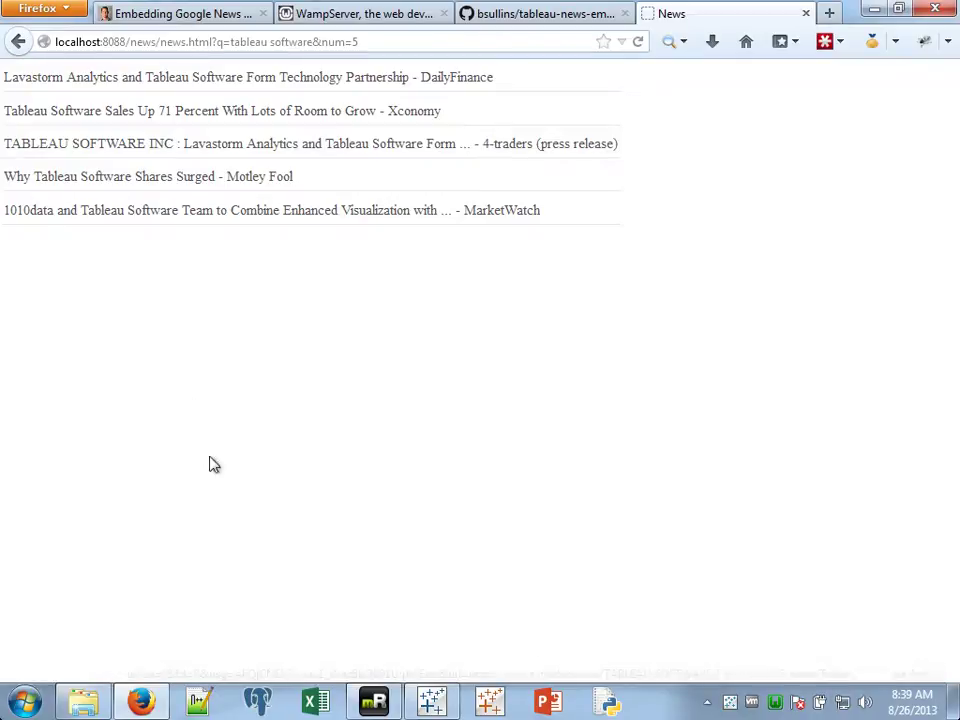
Bring up the Tale of 100 Tech Start-ups dashboard, leave presentation mode, and set its size to Automatic.
click(430, 702)
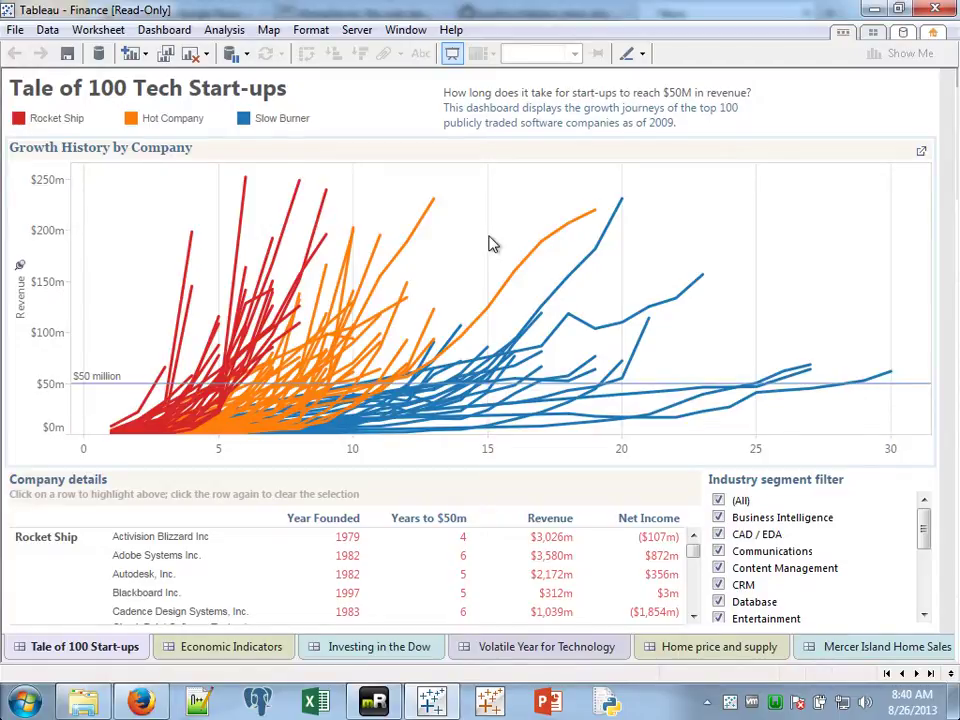
click(453, 56)
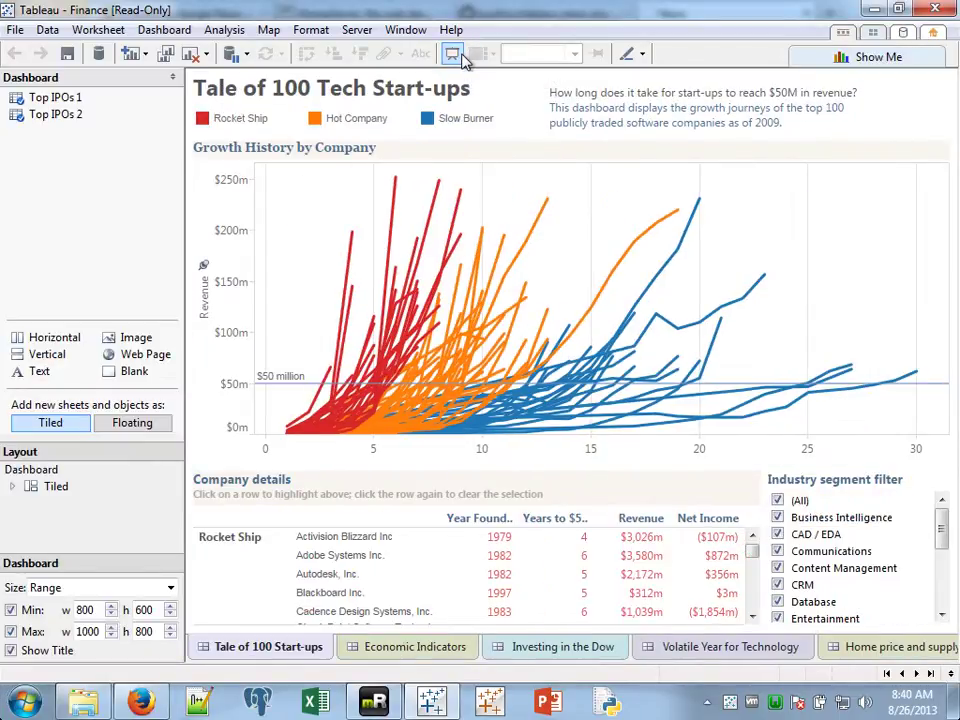
click(98, 589)
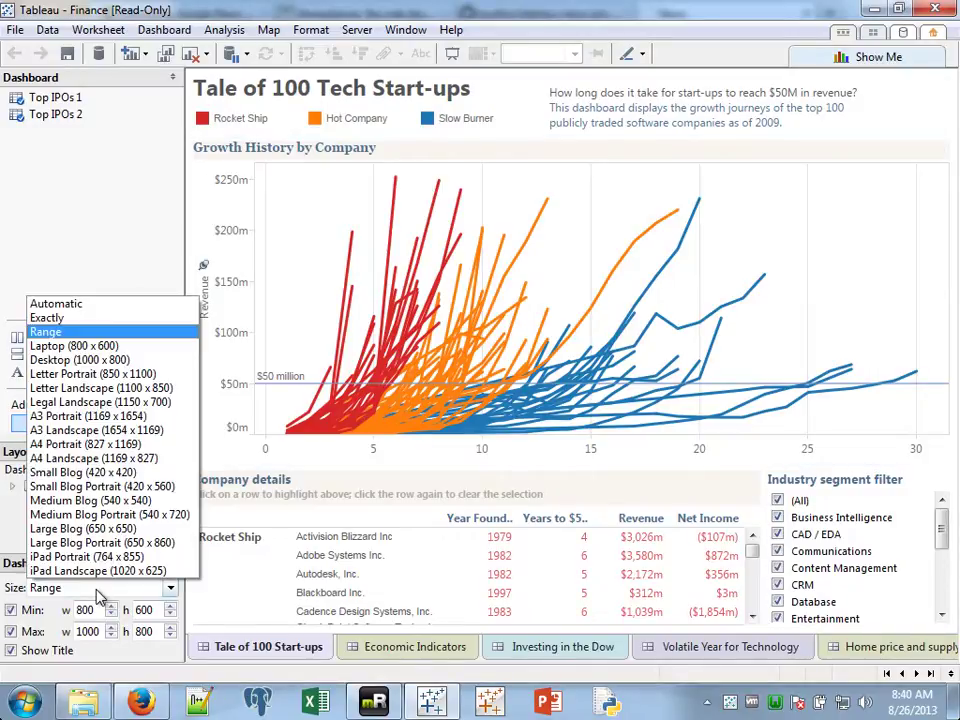
click(110, 304)
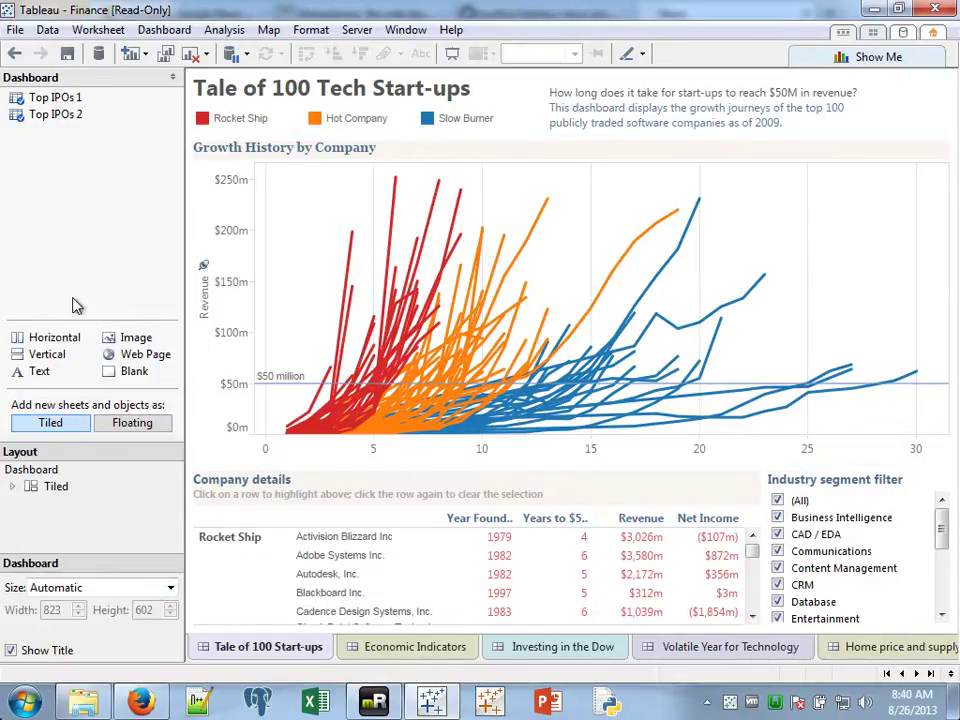
click(135, 358)
Add a Web Page zone right of the chart using the copied localhost:8088 Tableau Software news URL.
drag(135, 360, 806, 316)
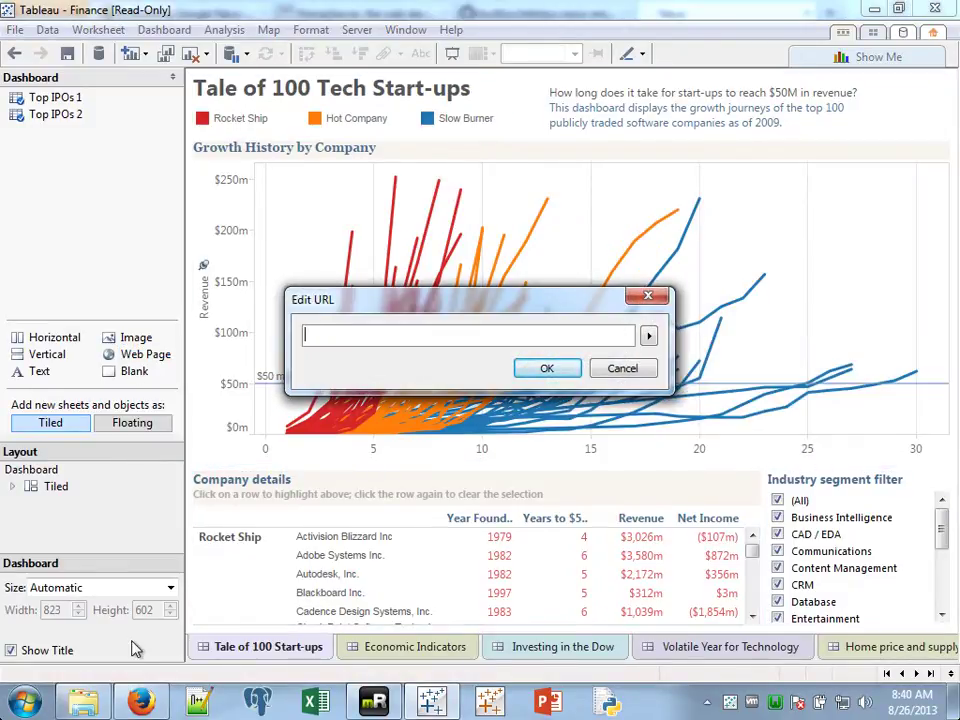
key(alt+Tab)
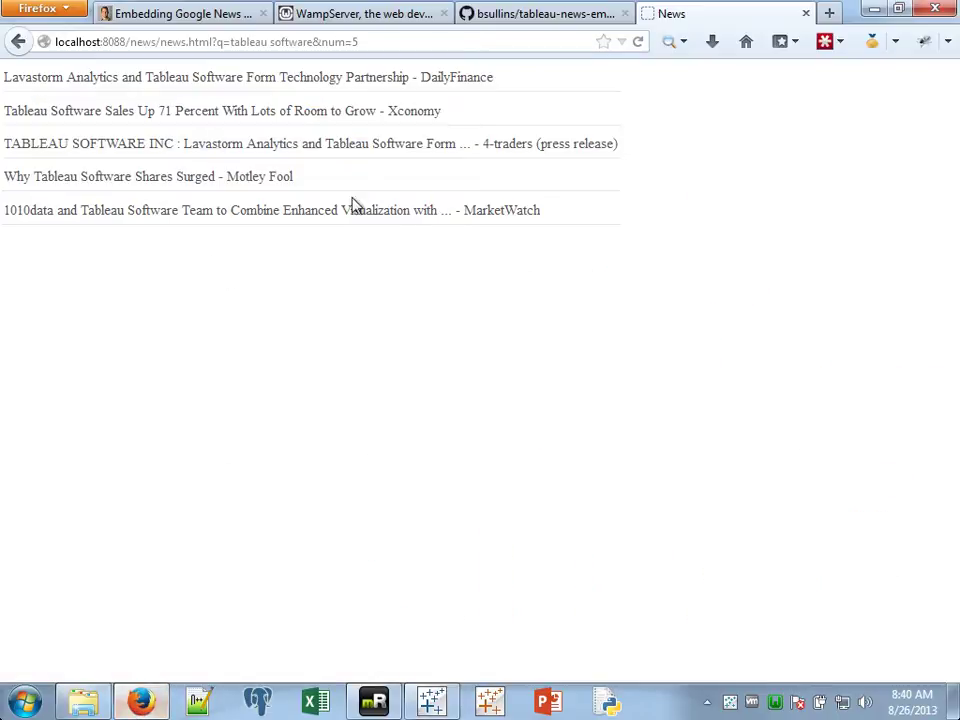
click(268, 42)
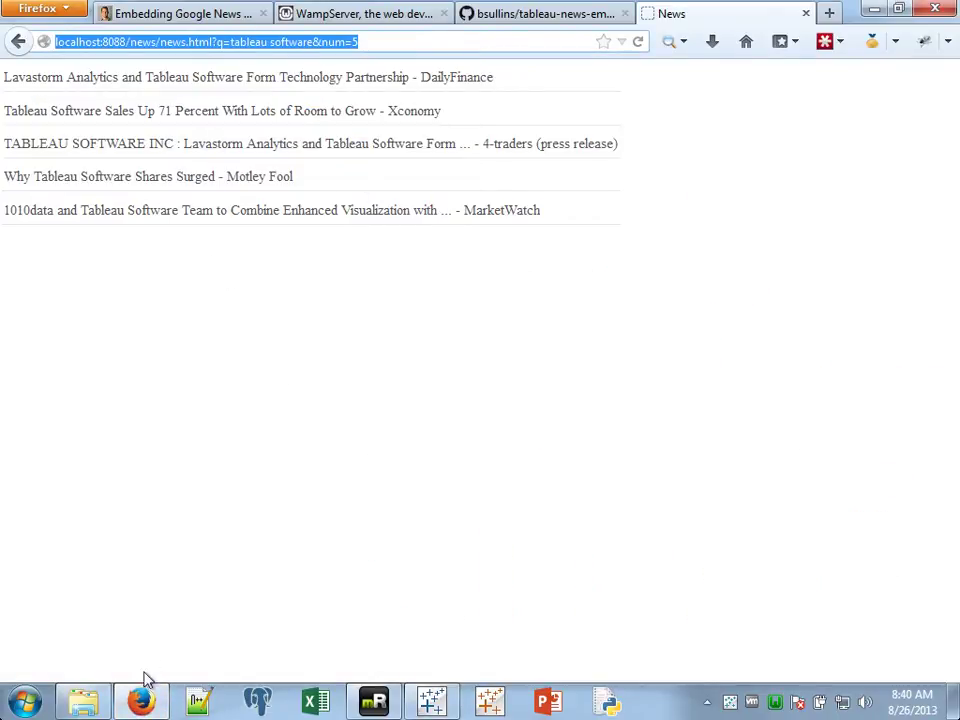
click(433, 702)
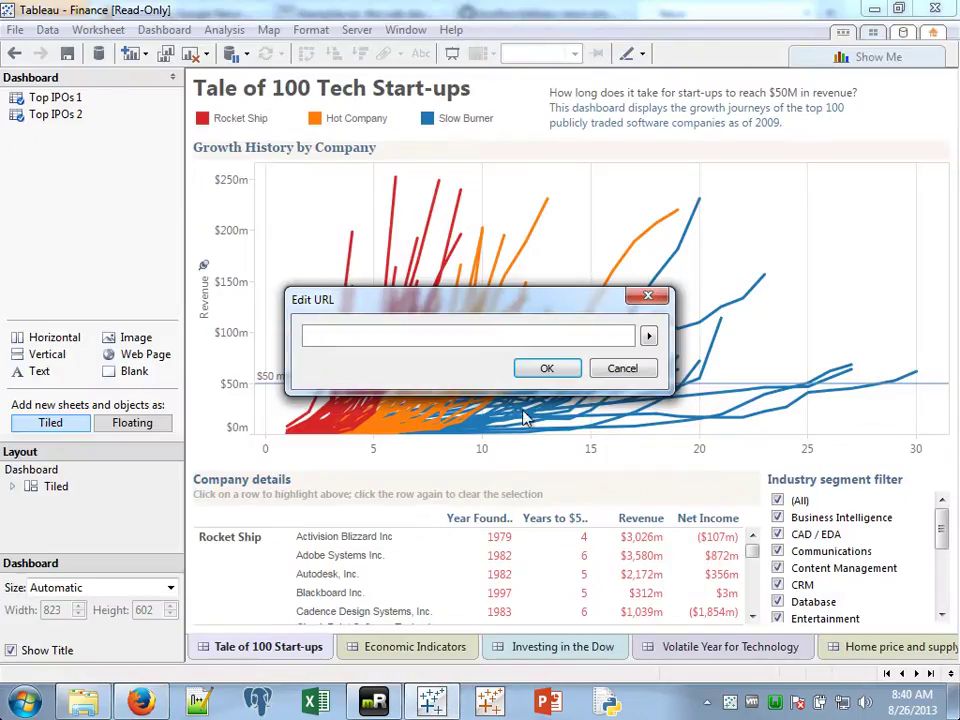
text(http://localhost:8088/news/news.html?q=tableau%20software&num=5)
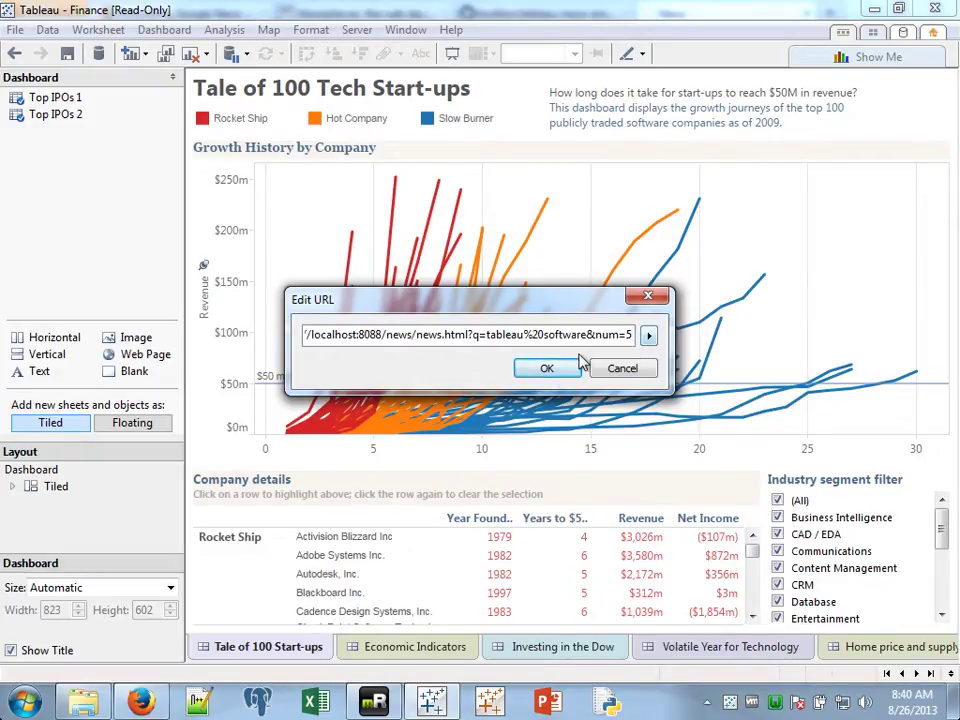
click(547, 368)
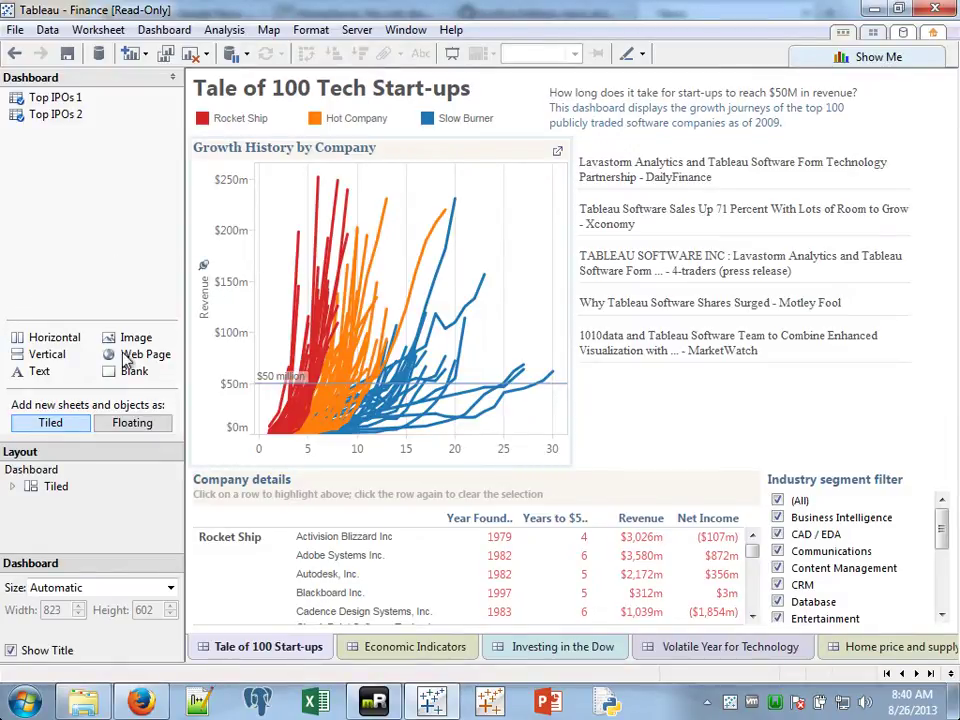
Narrow the embedded news panel so the Growth History chart gets more width.
drag(570, 221, 758, 230)
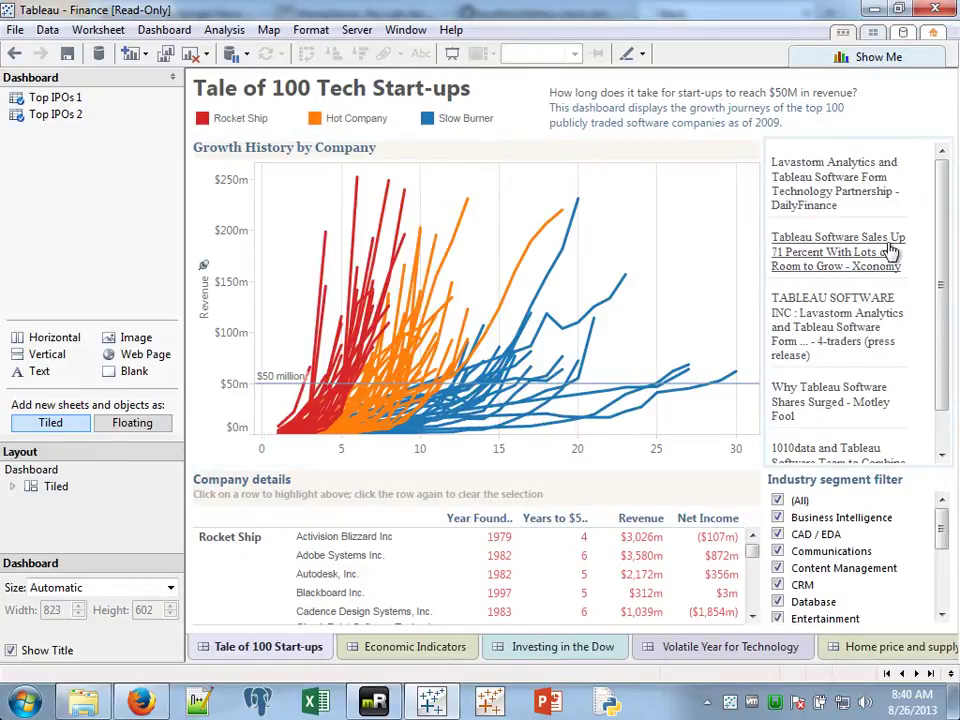
drag(943, 197, 952, 165)
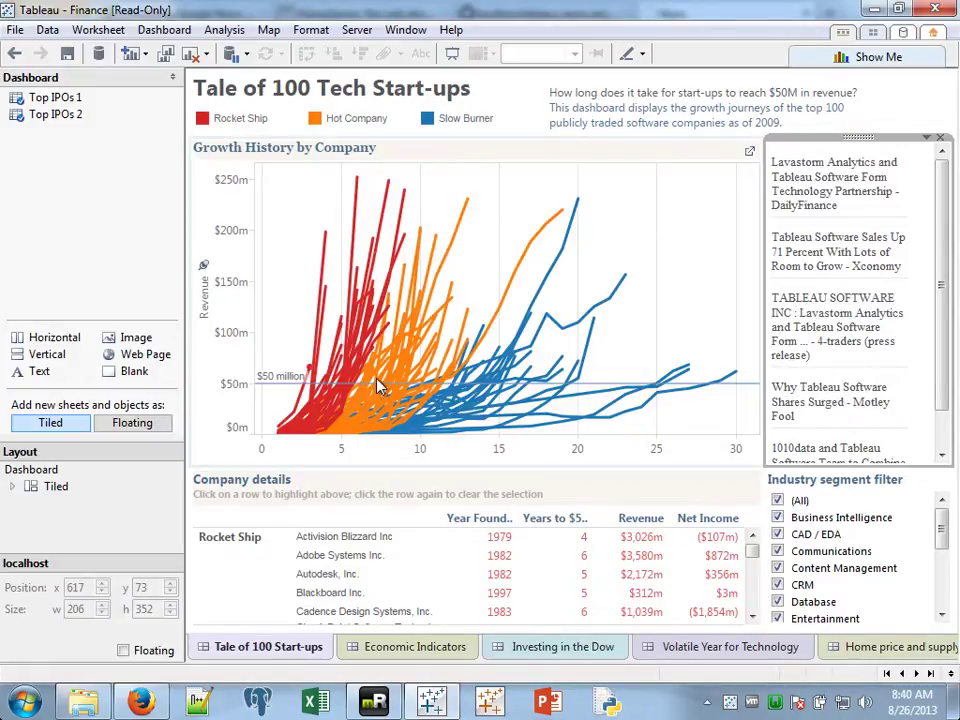
click(49, 185)
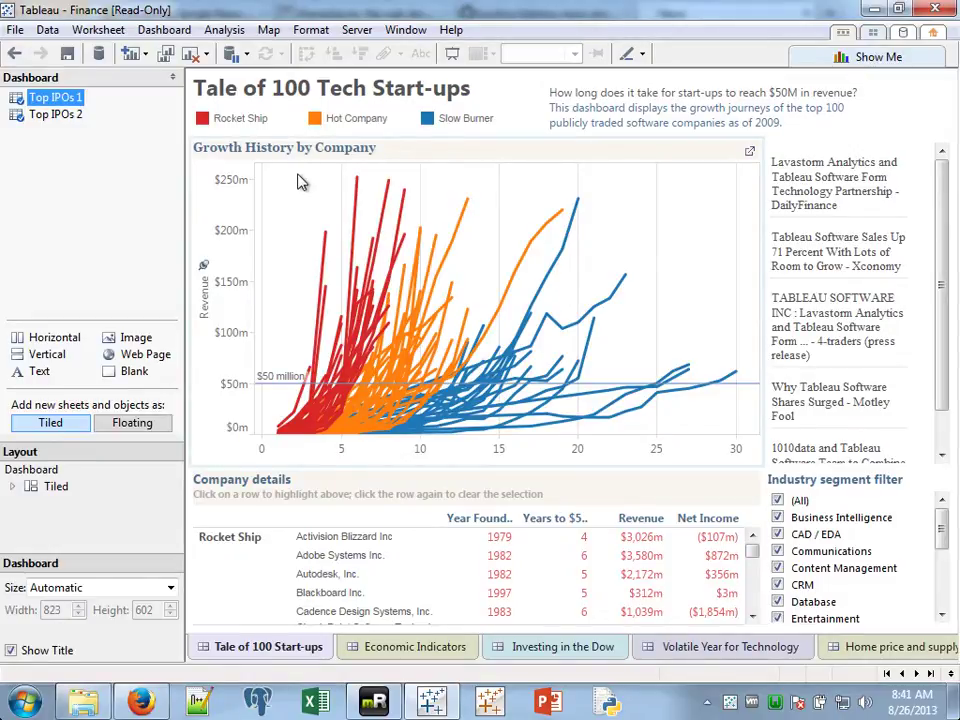
Start a new URL action under Dashboard > Actions and paste in the local news page address.
click(163, 30)
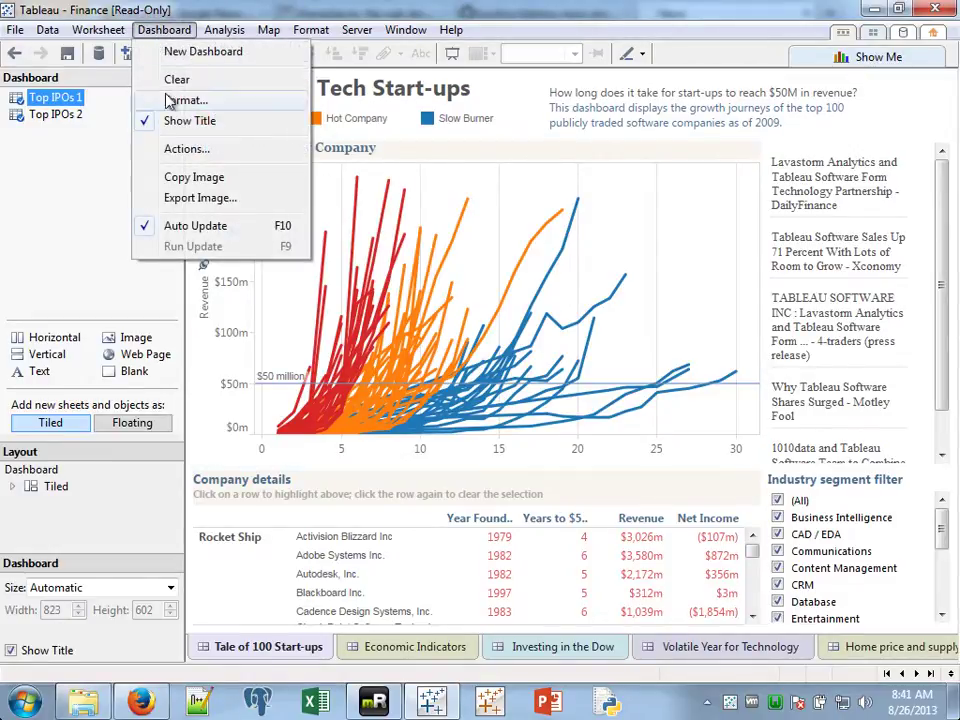
click(186, 156)
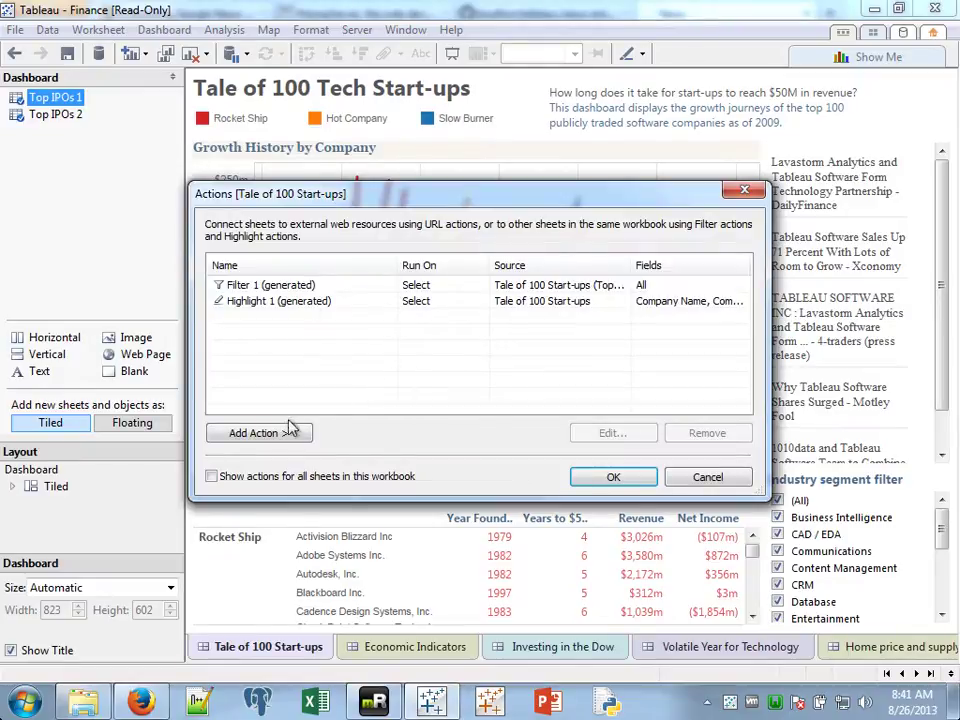
click(268, 434)
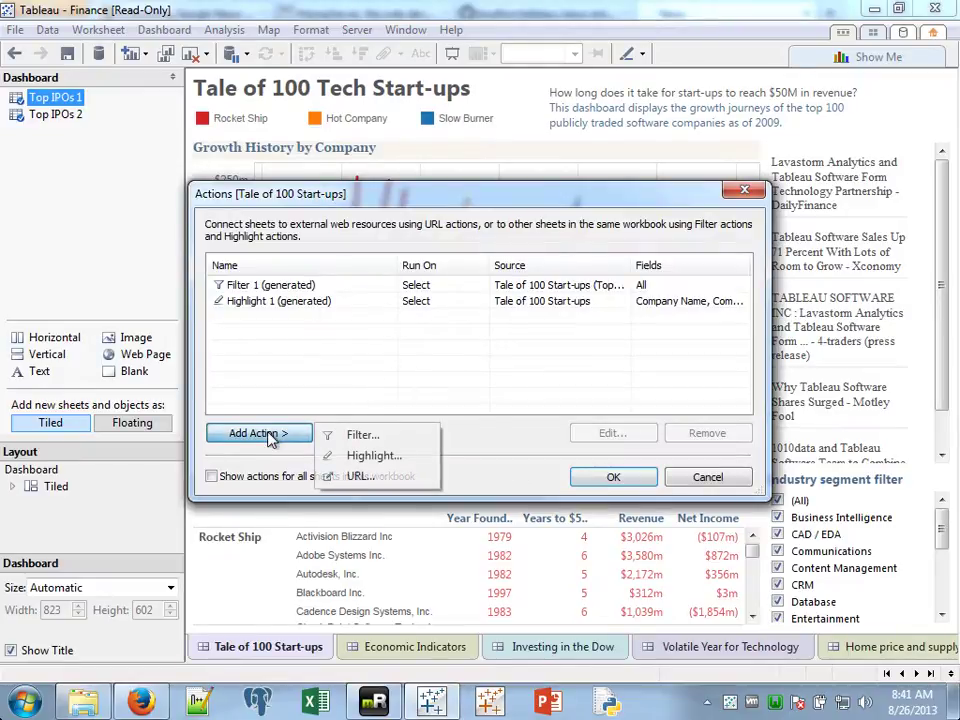
click(390, 486)
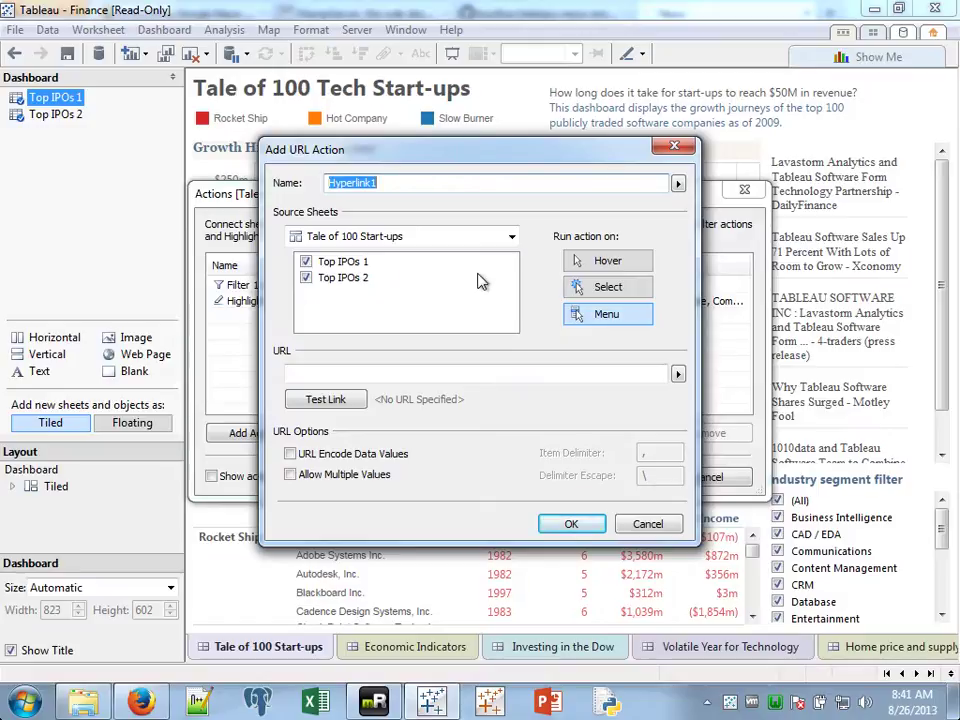
click(398, 374)
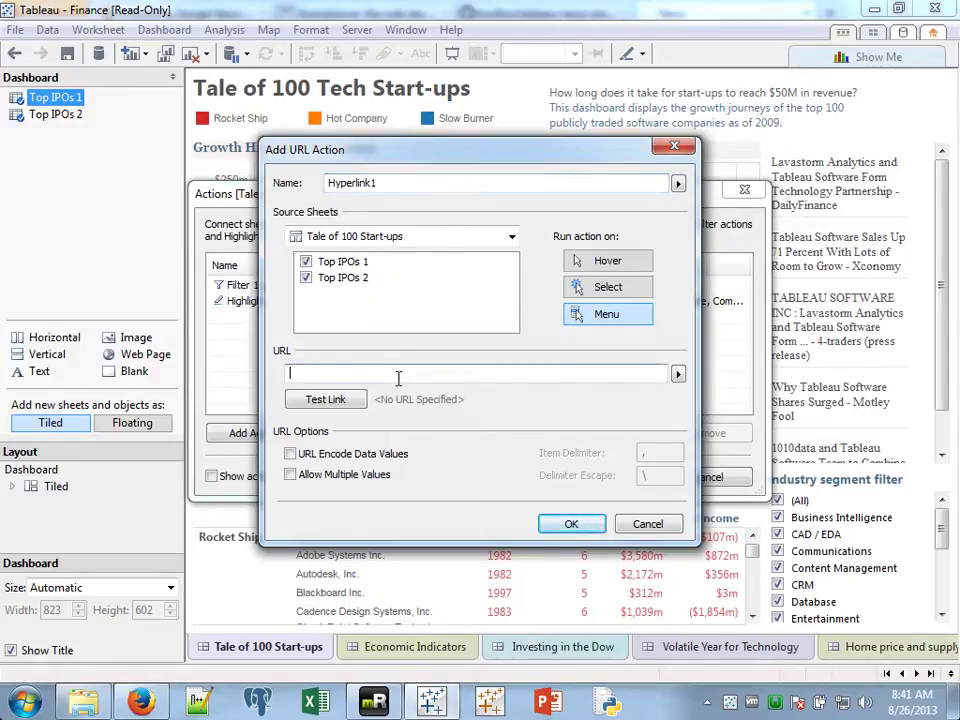
text(http://localhost:8088/news/news.html?q=tableau%20software&num=5)
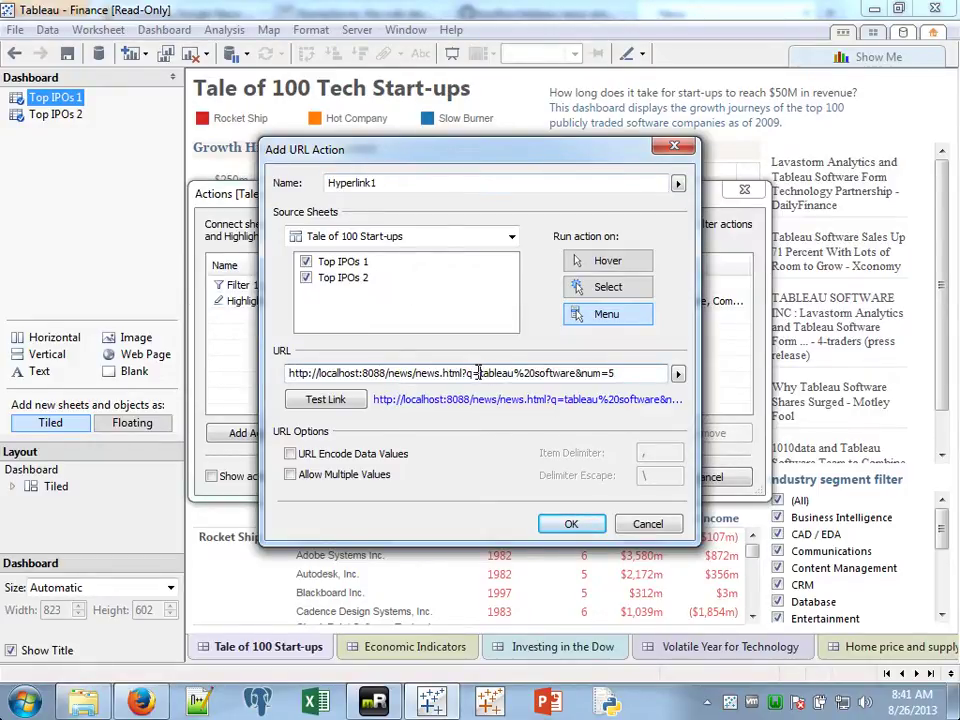
Replace 'tableau software' with <Company Name (Full)>, enable URL Encode, run on Select, and save Hyperlink1.
drag(479, 373, 577, 373)
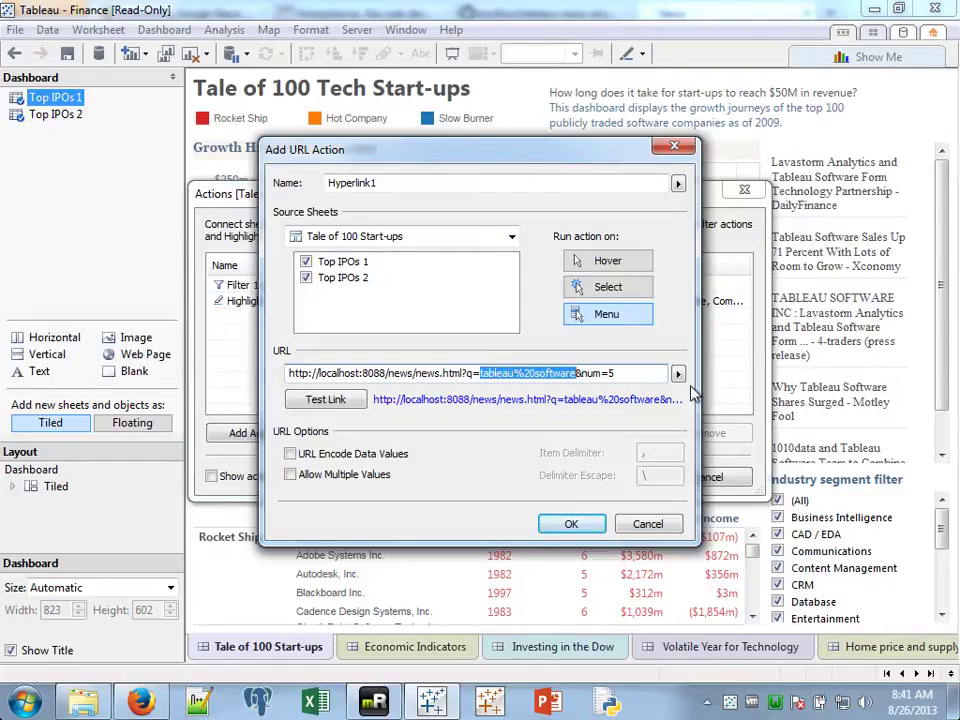
key(Delete)
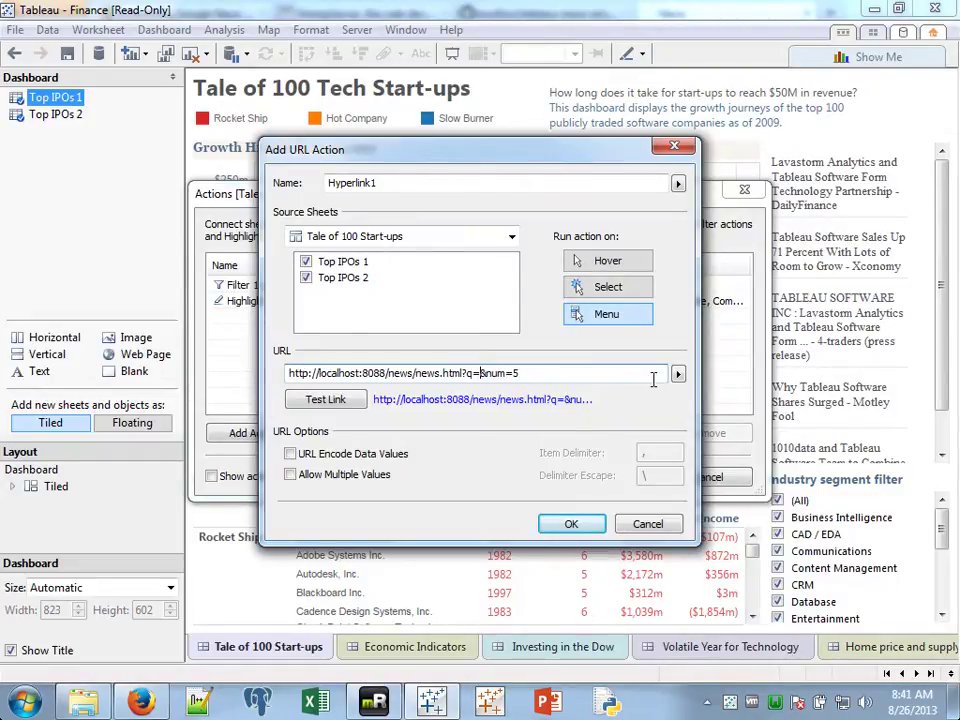
click(678, 376)
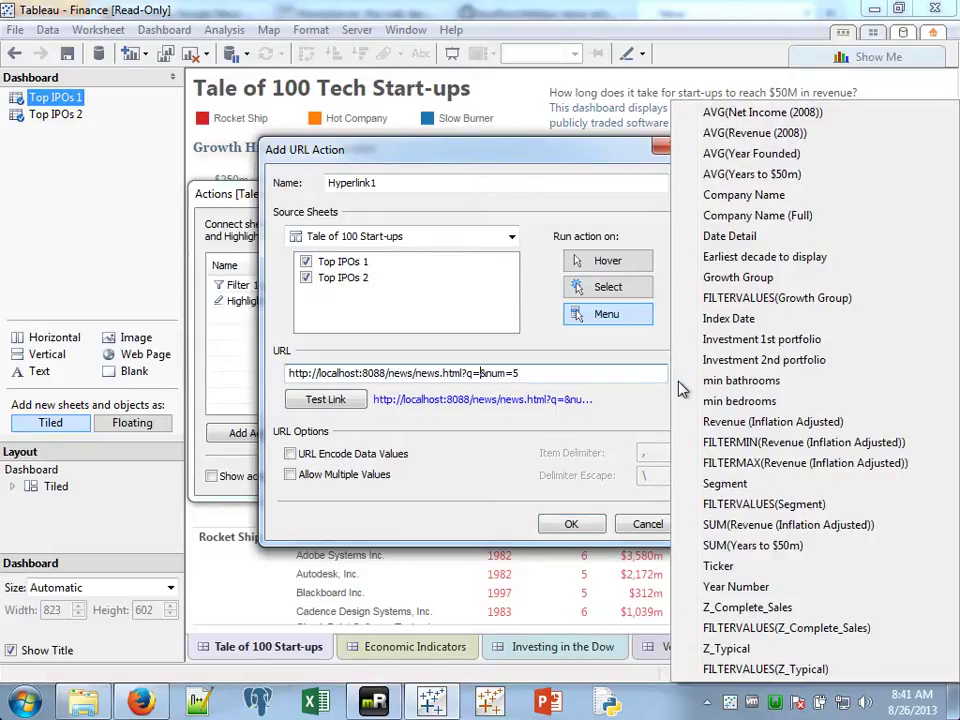
click(757, 215)
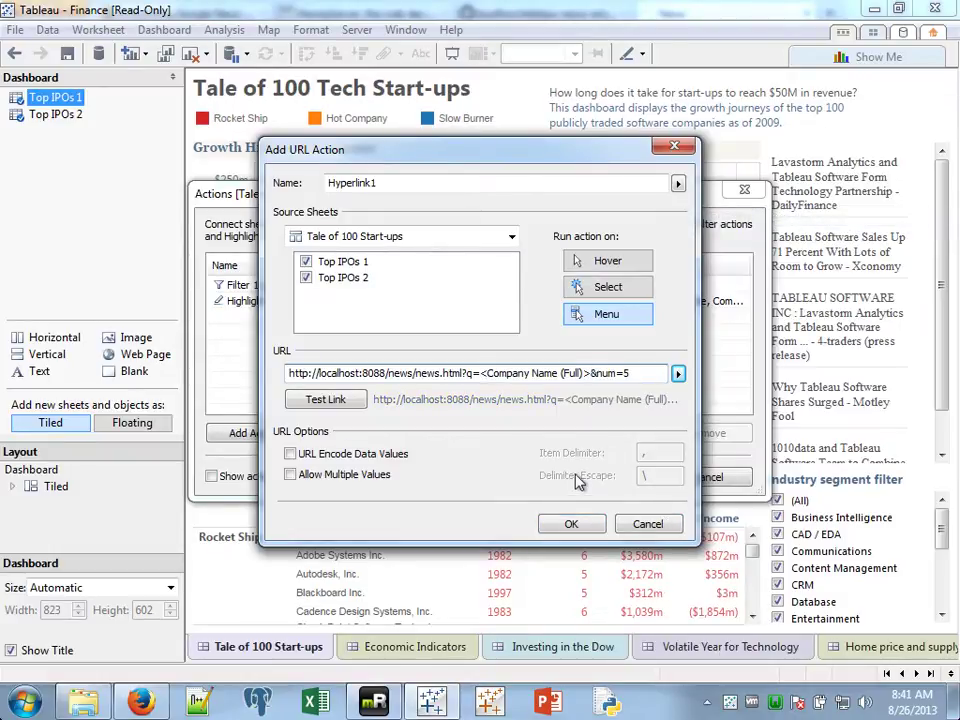
click(292, 454)
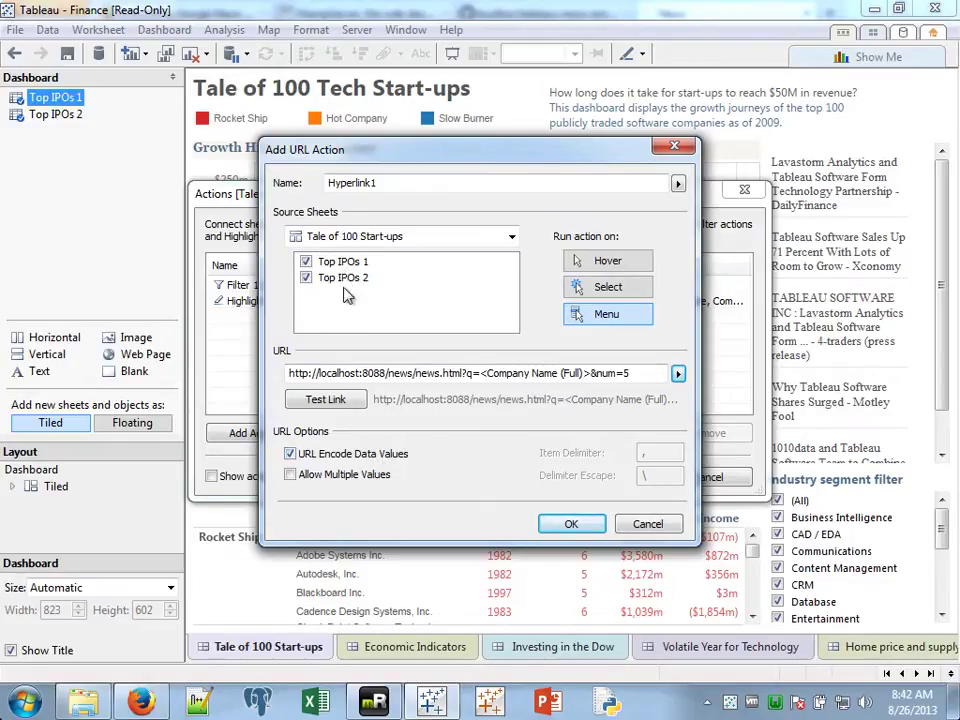
click(638, 296)
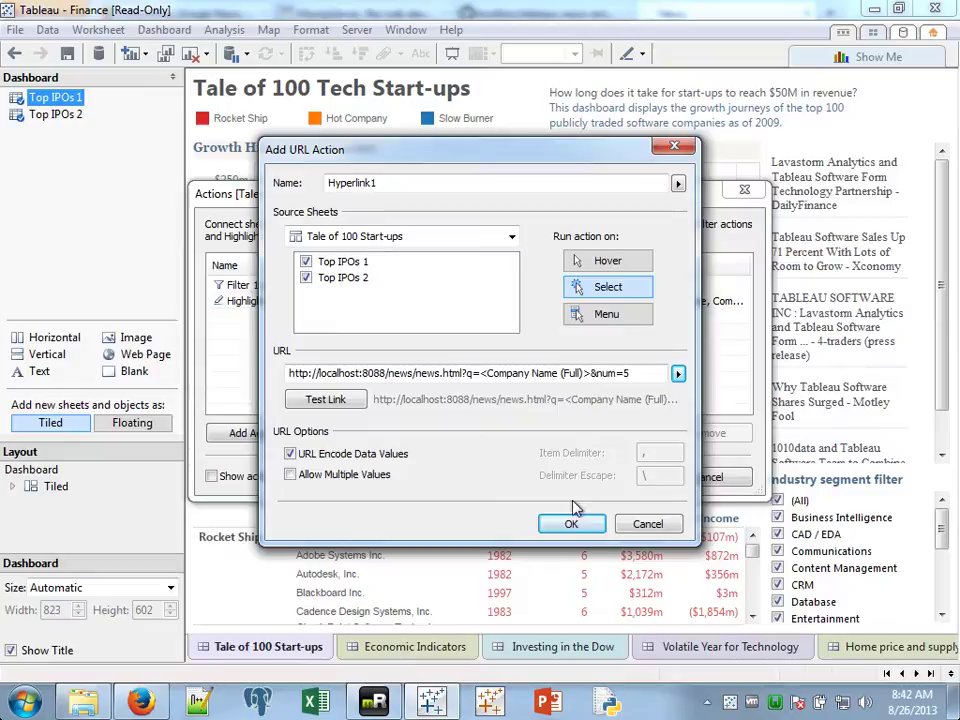
click(567, 526)
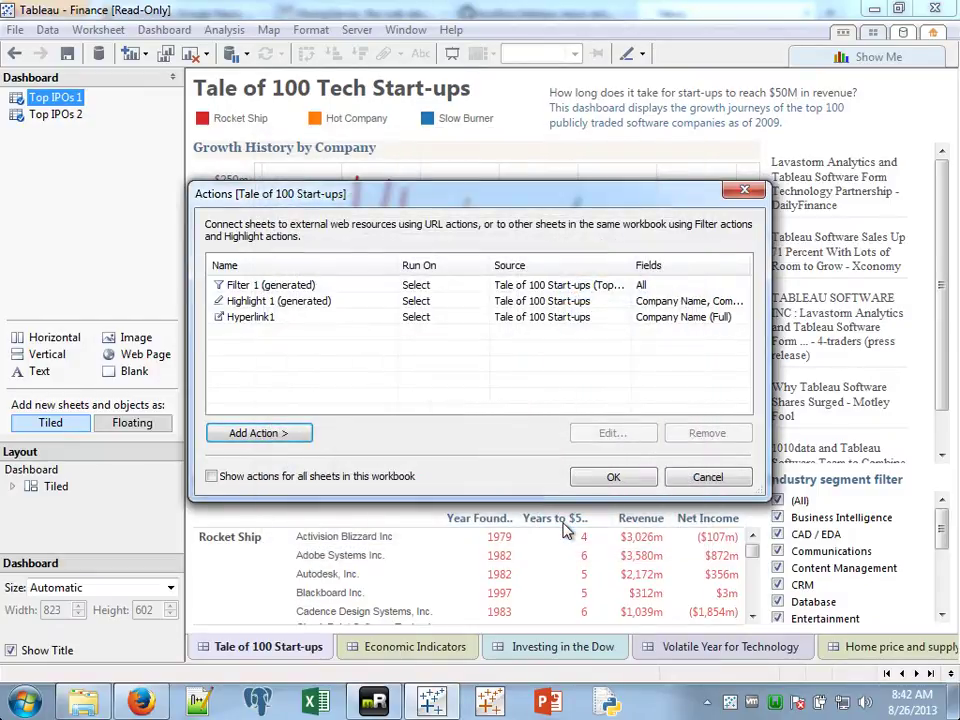
Keep the action changes and check the news page for National Instruments, then clear it.
click(603, 481)
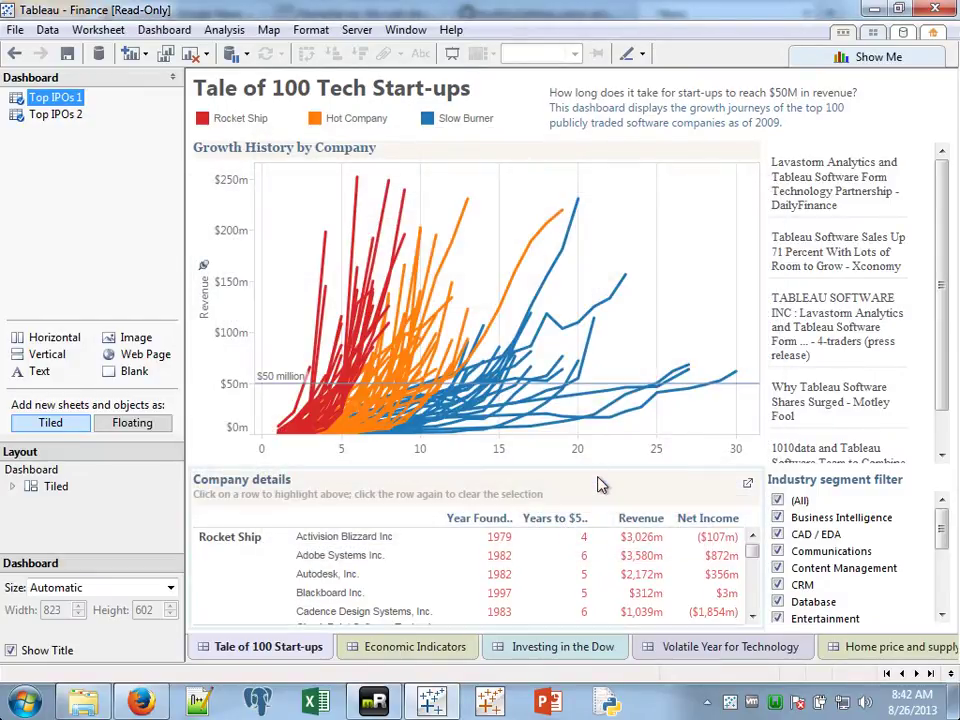
mouse_move(555, 232)
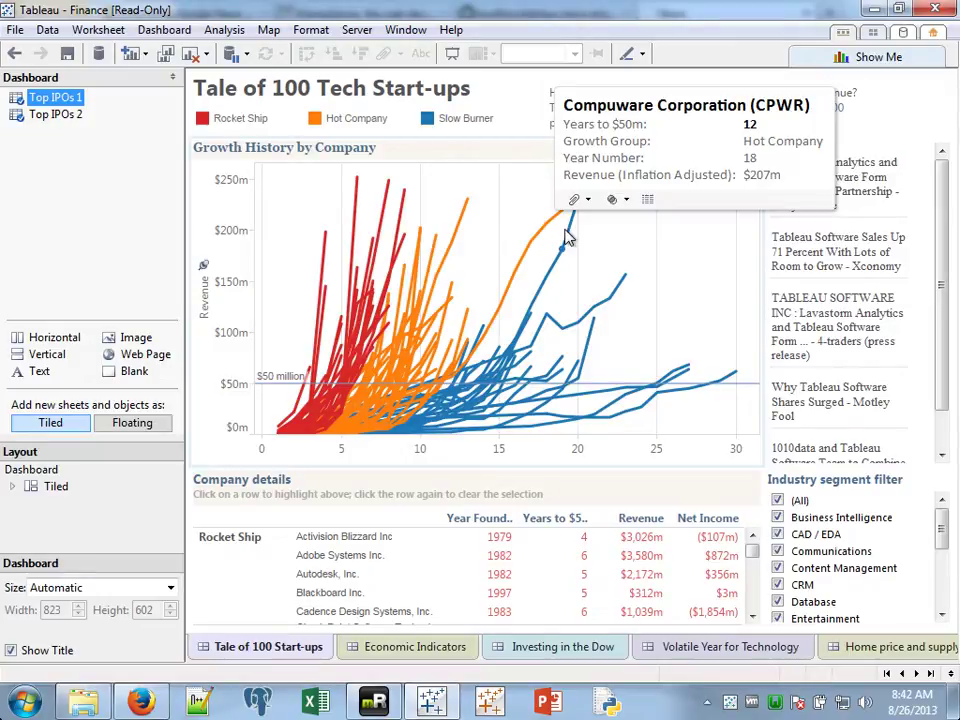
mouse_move(567, 258)
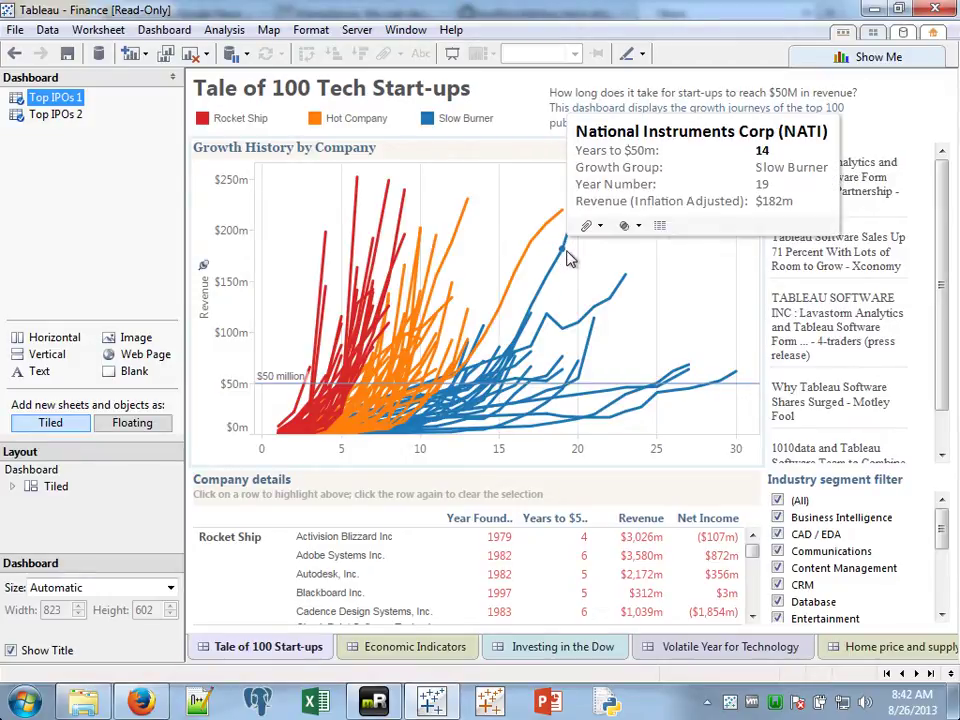
click(564, 254)
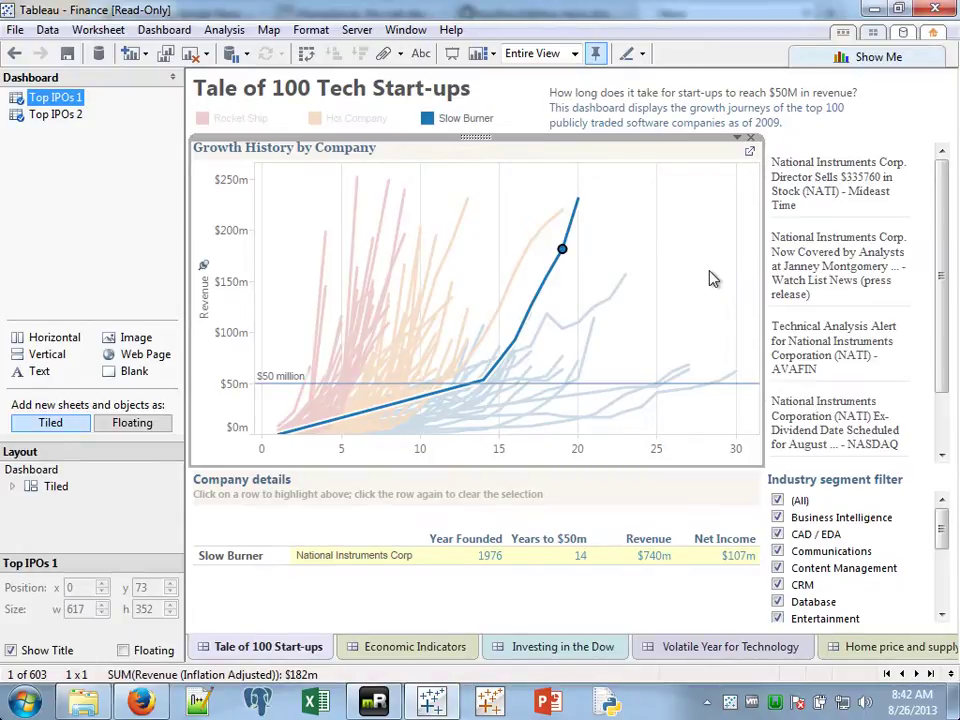
click(563, 250)
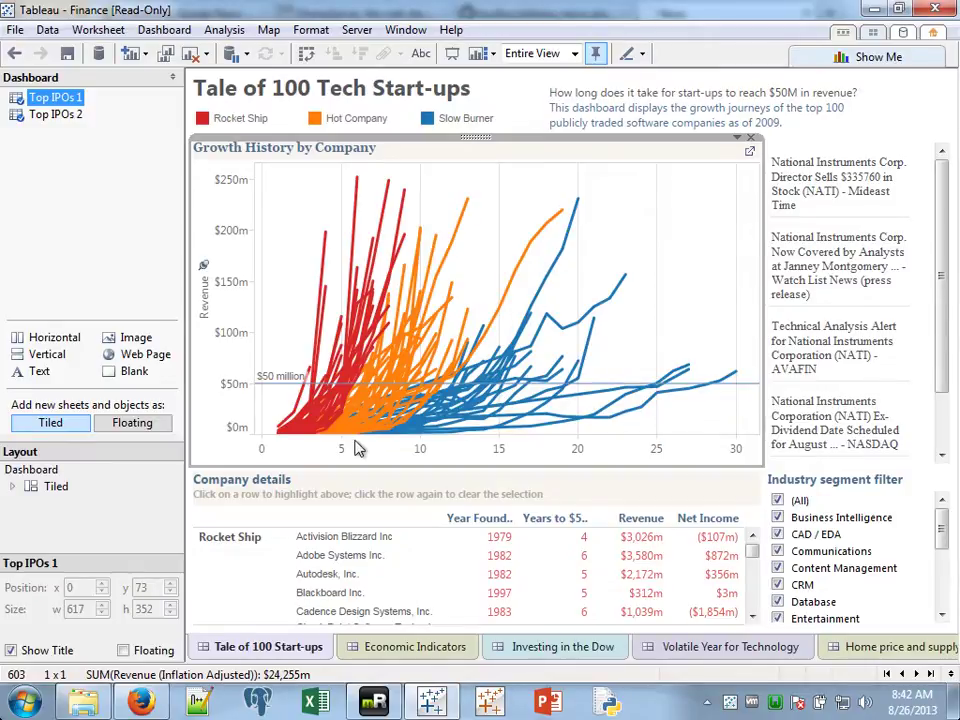
Load Autodesk and then Mentor Graphics news by selecting each company, clearing the selections.
click(317, 580)
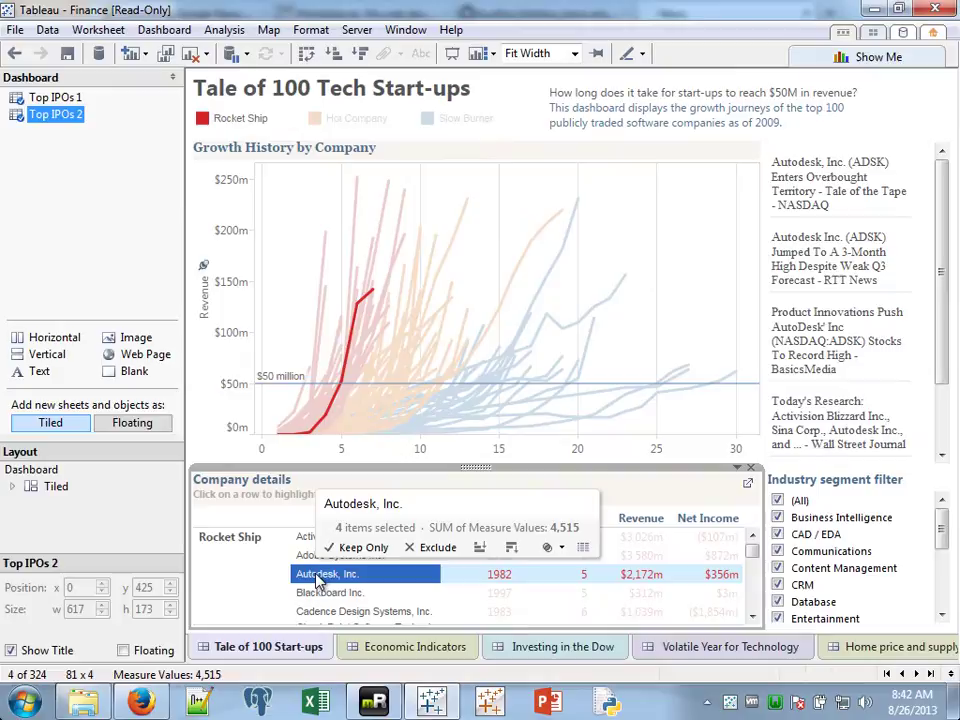
click(317, 578)
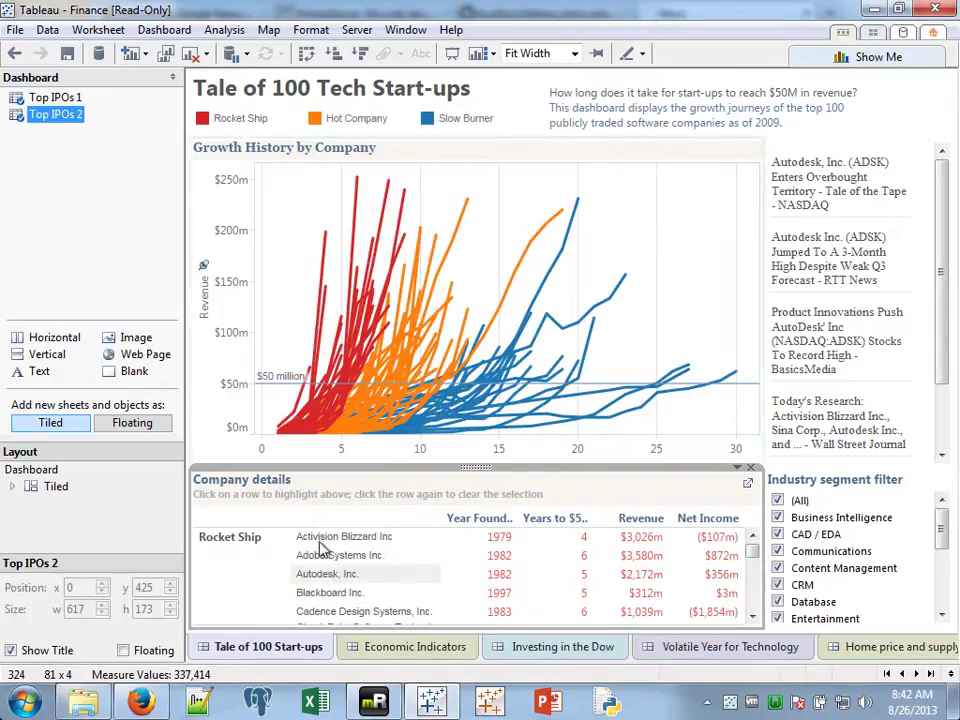
click(325, 240)
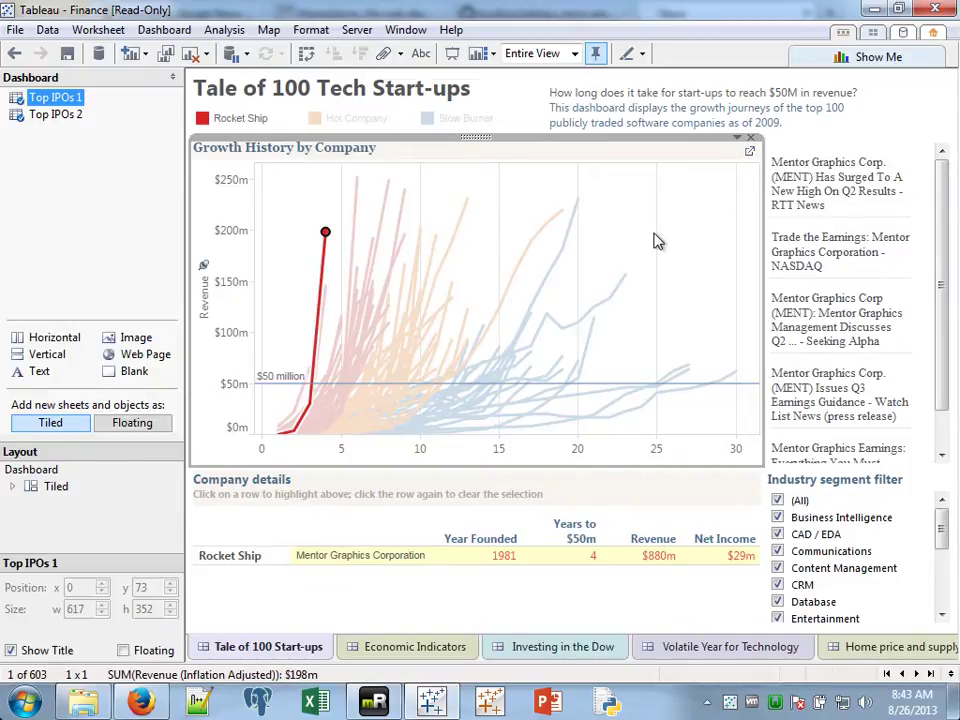
click(657, 240)
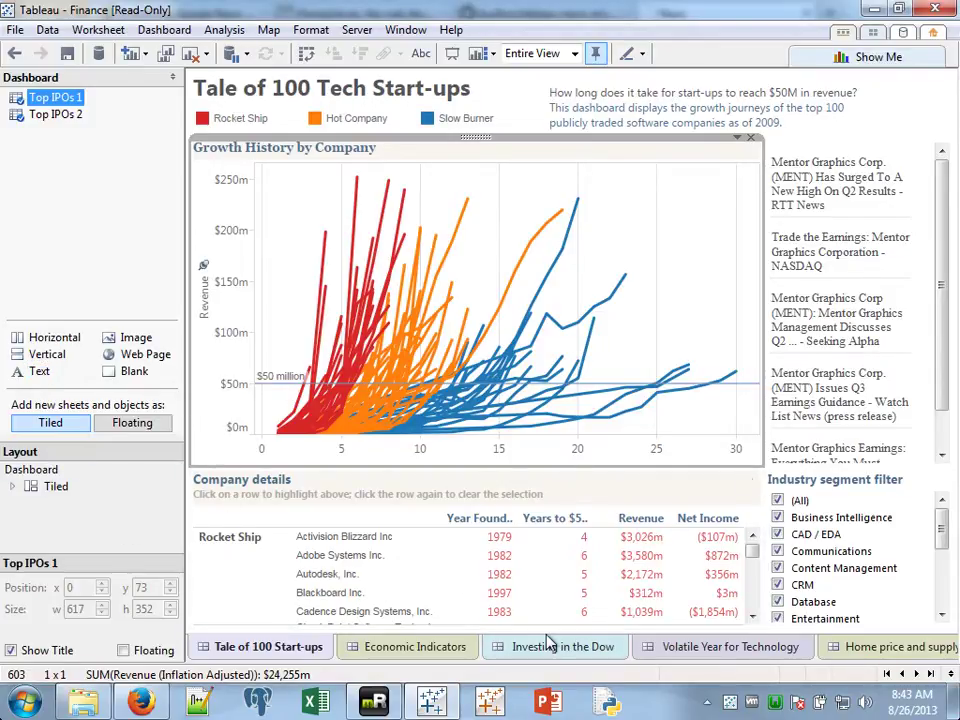
Add a worksheet named title-news with Company Name on the Text shelf.
click(930, 674)
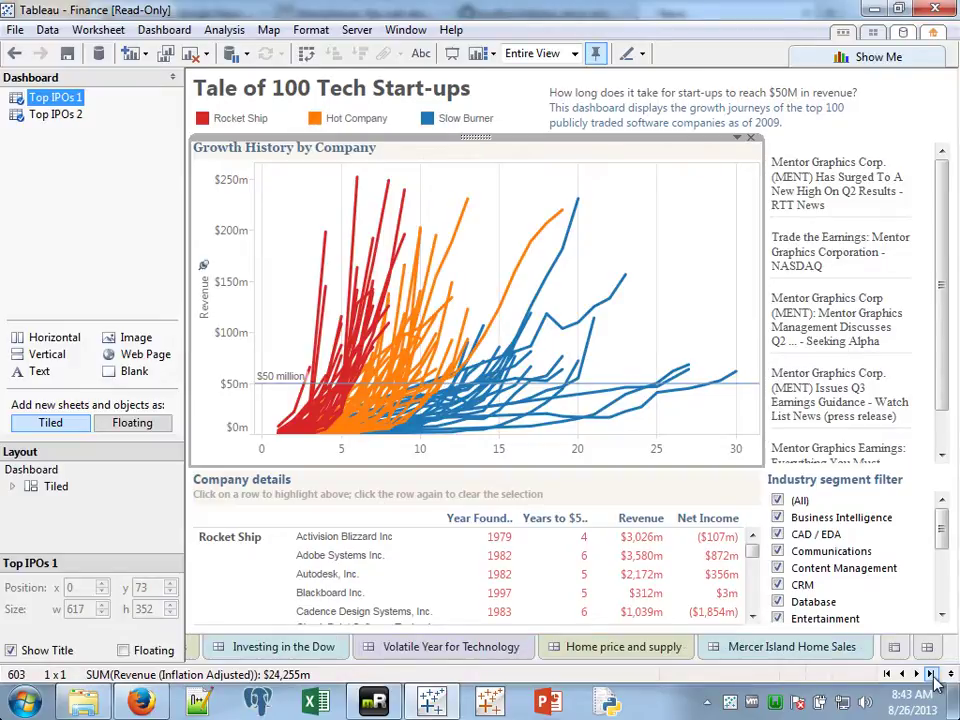
click(894, 648)
double_click(770, 648)
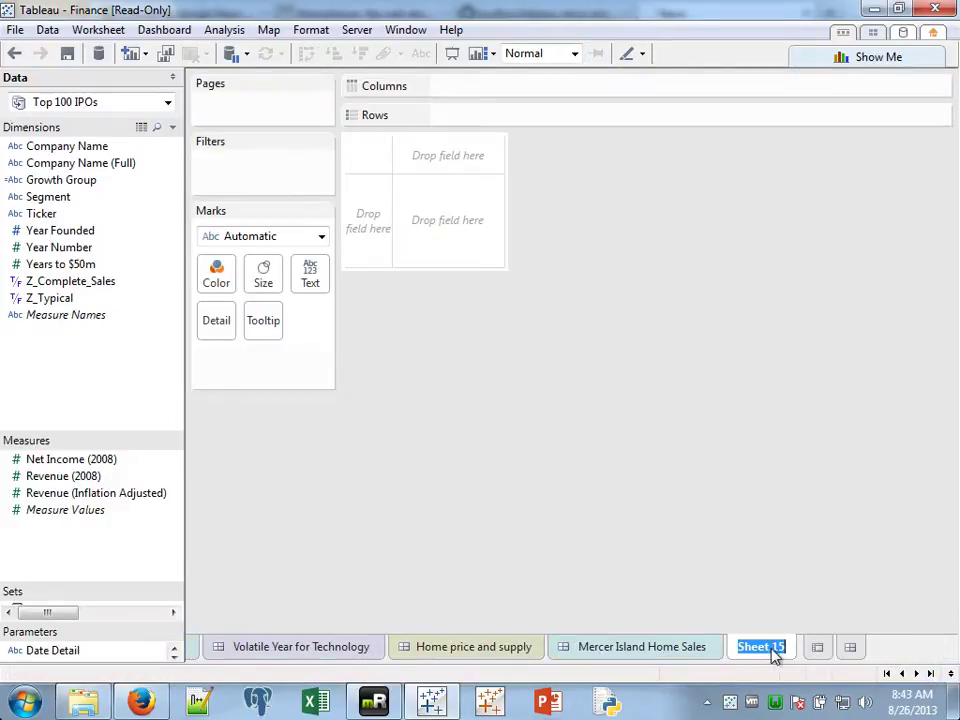
text(title-news)
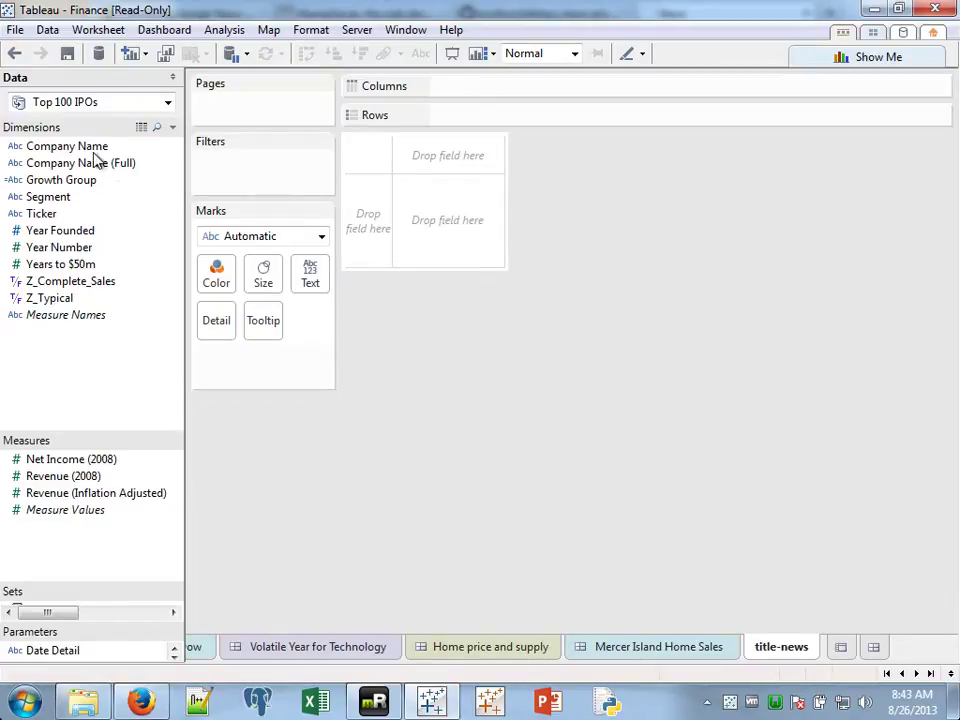
drag(90, 155, 306, 287)
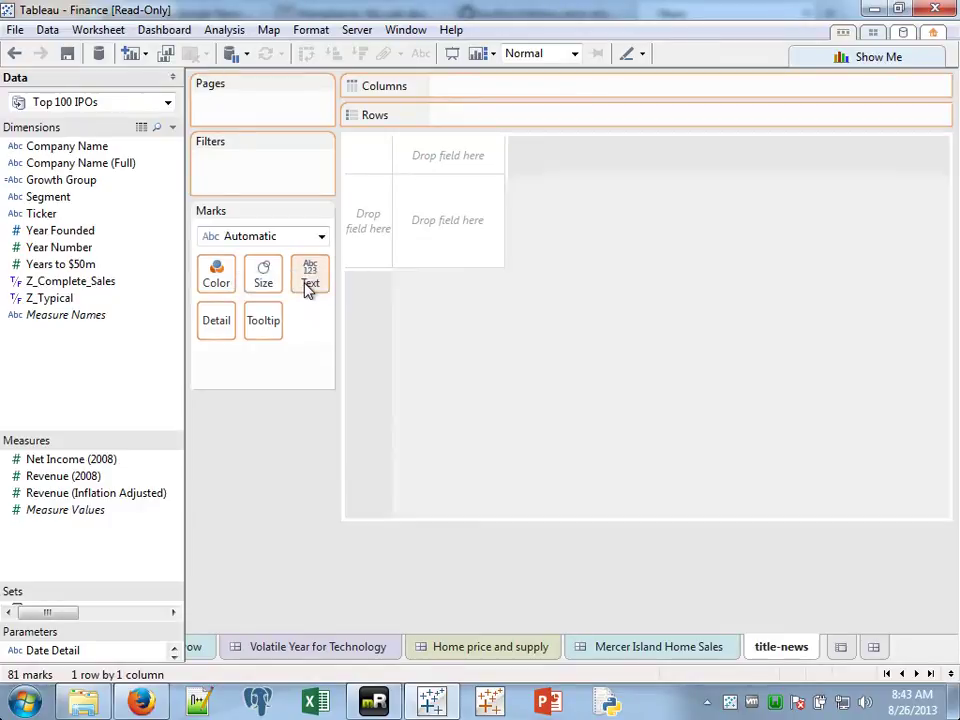
click(318, 276)
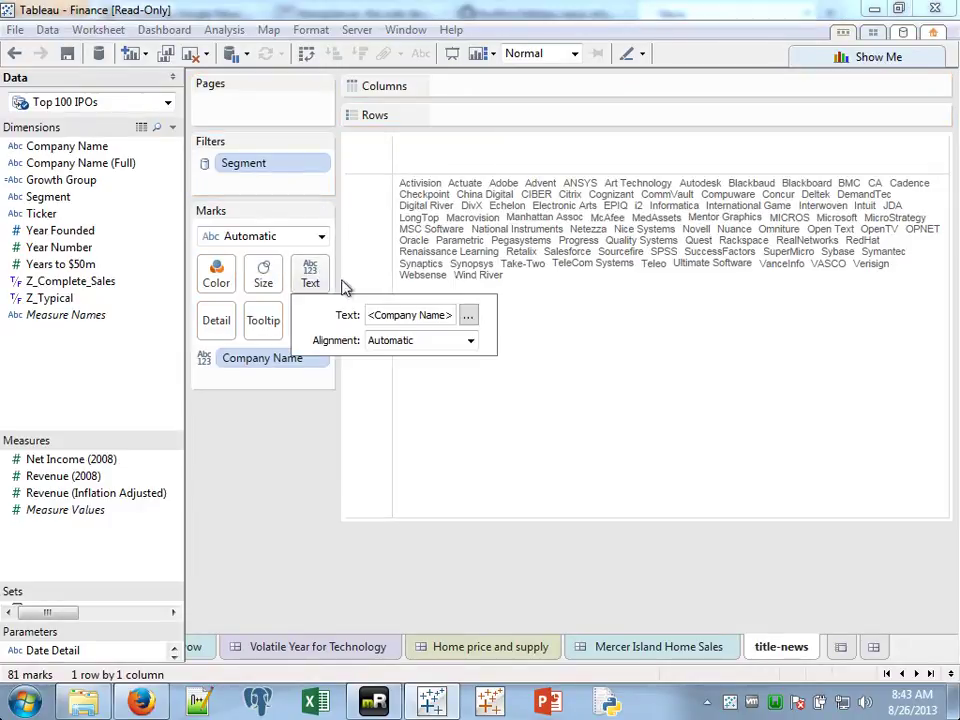
Prefix the label with 'News for' before the Company Name field.
click(467, 315)
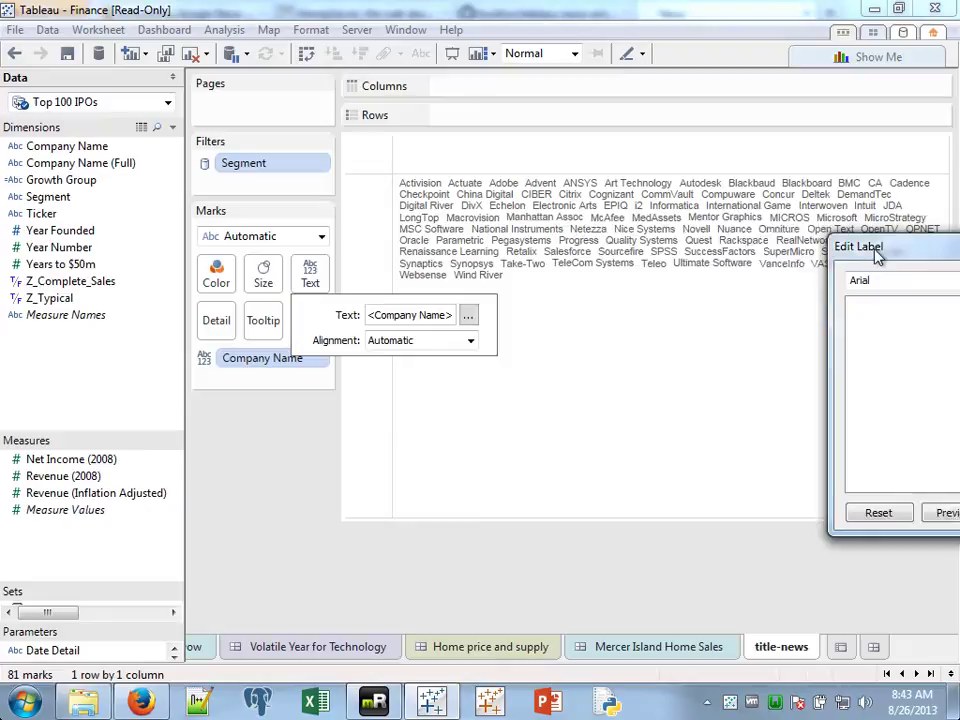
drag(893, 255, 348, 212)
text(News for <Company Name>)
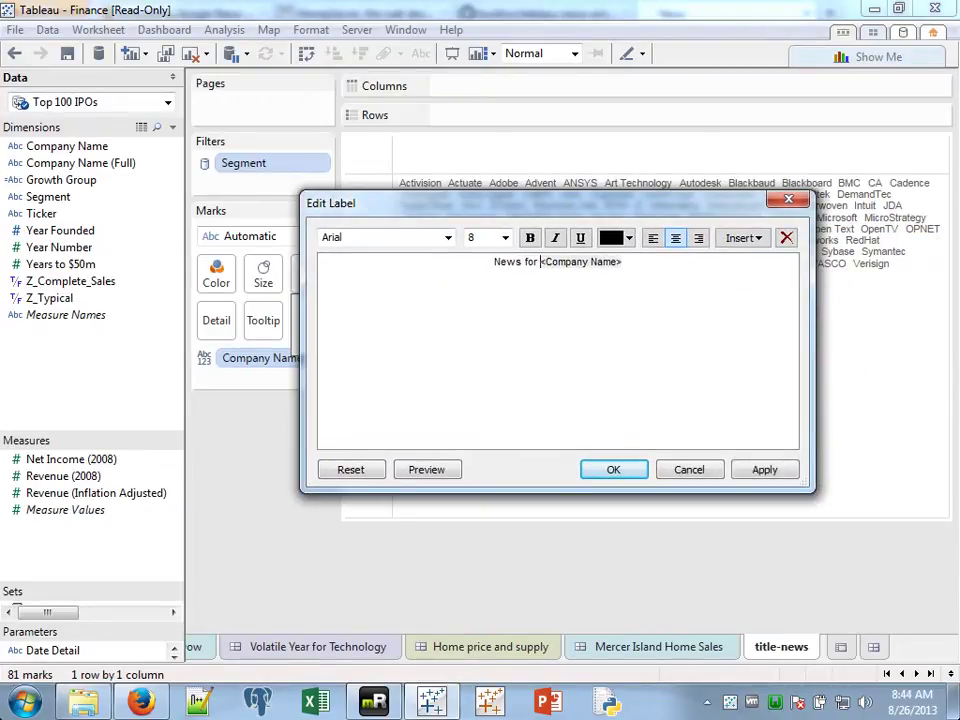
Format the whole label as bold, grey, 11-point Trebuchet MS and apply it.
key(ctrl+a)
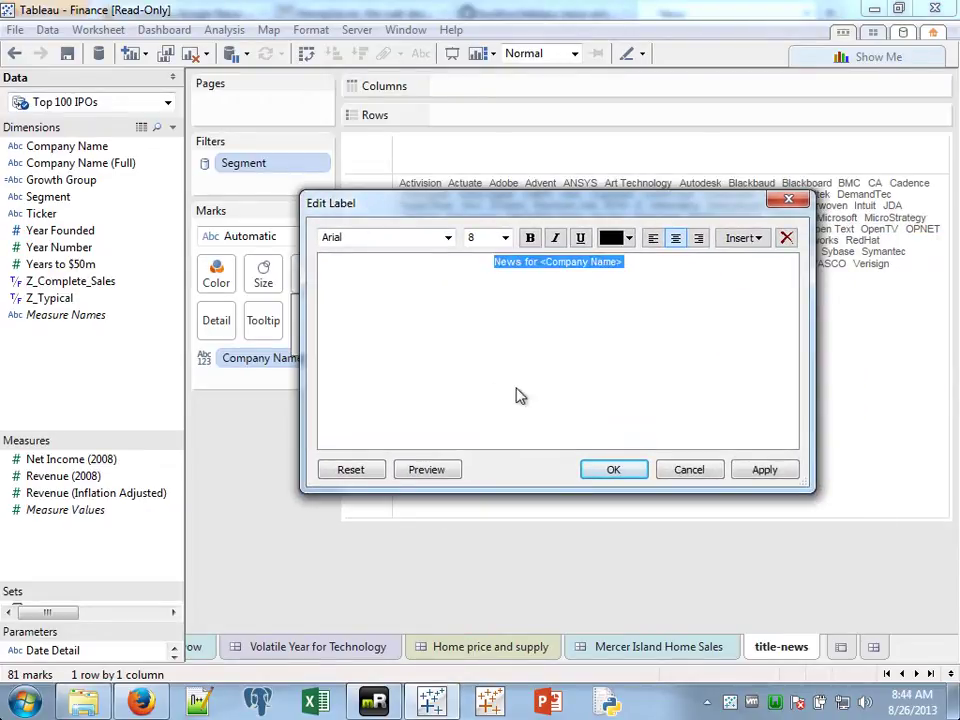
click(449, 239)
text(s)
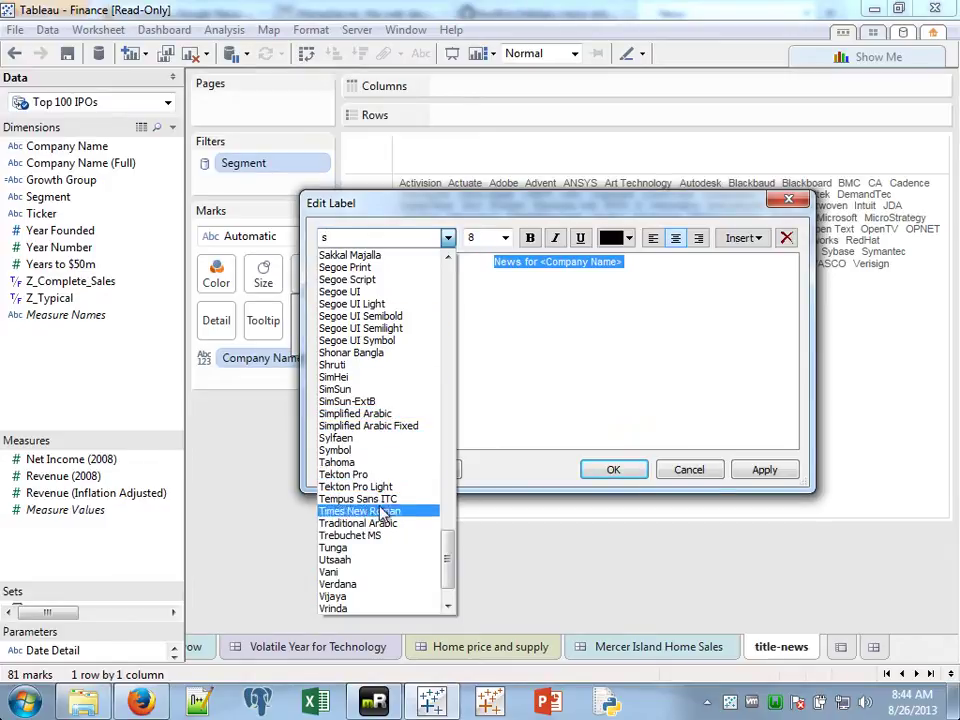
click(386, 536)
click(505, 238)
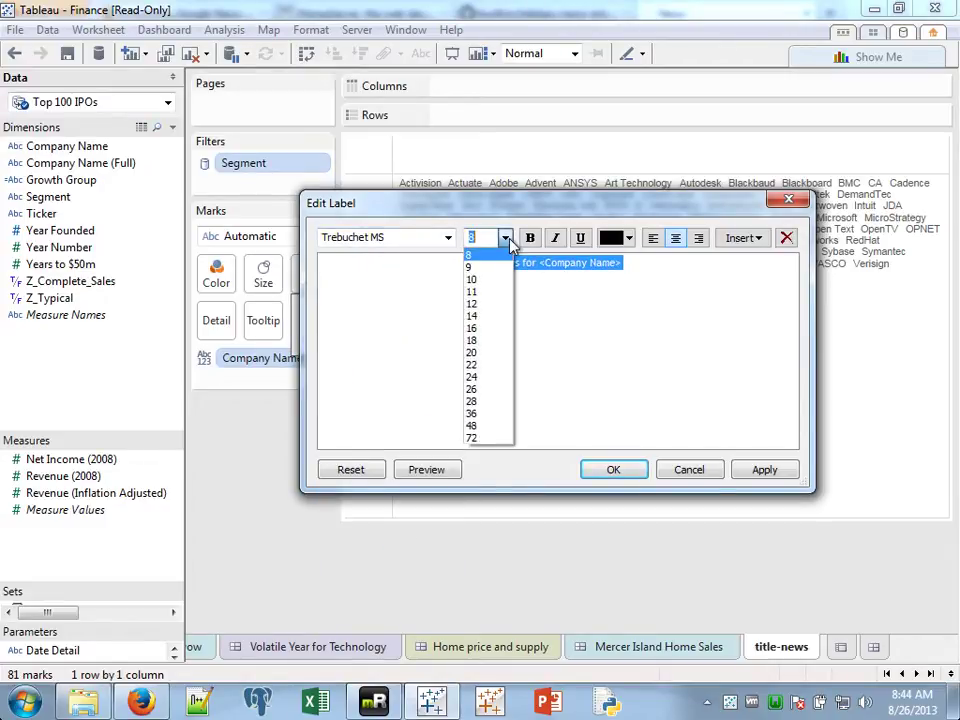
click(508, 292)
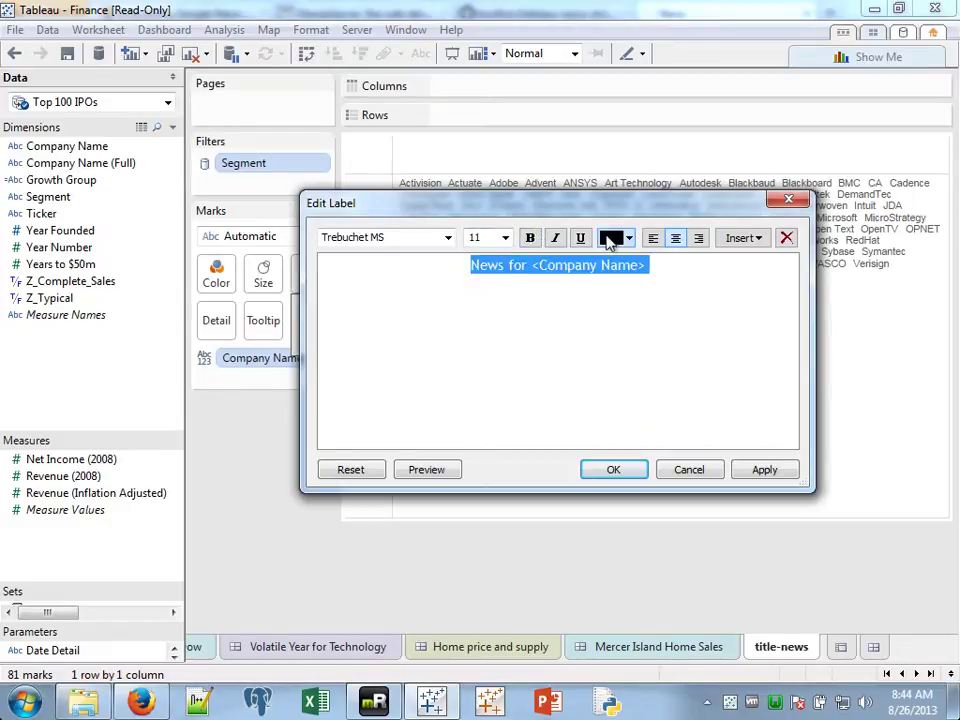
click(530, 237)
click(611, 239)
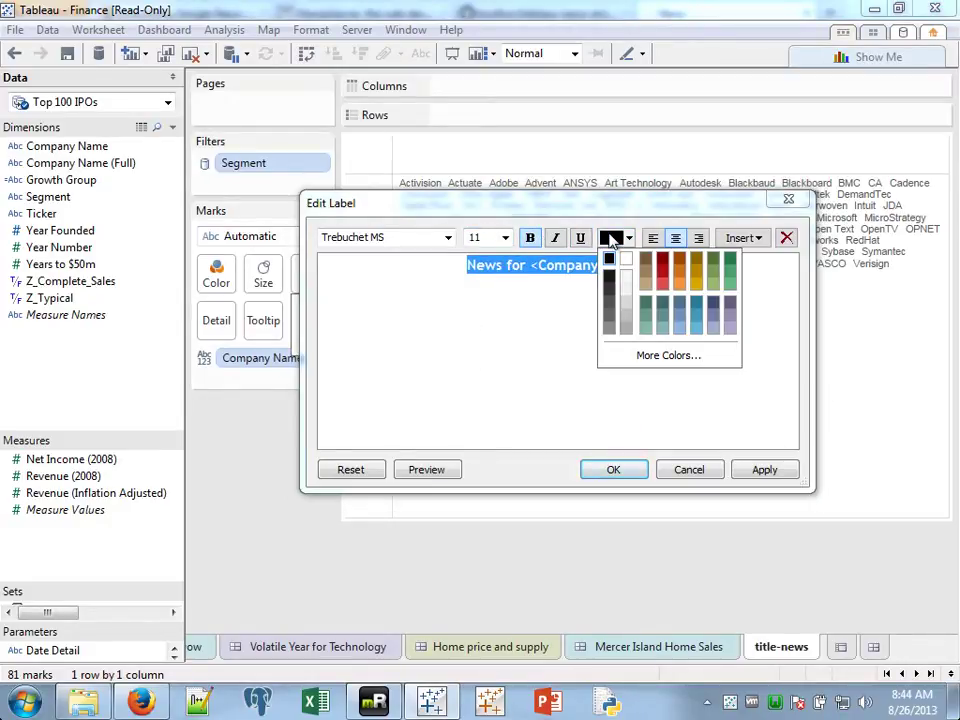
click(610, 306)
click(615, 364)
click(765, 469)
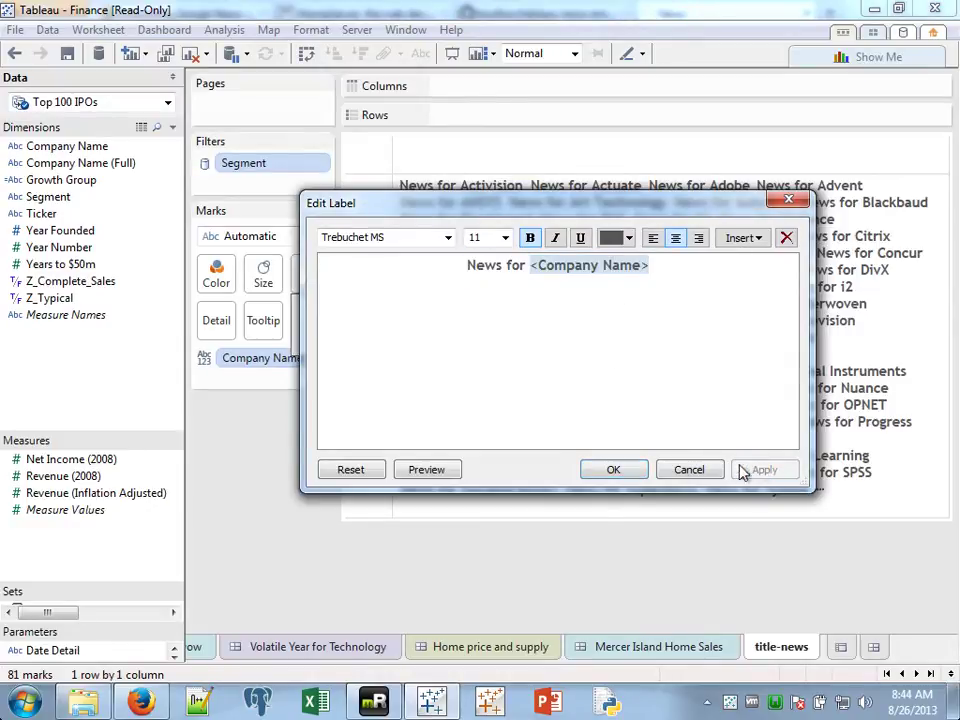
click(615, 469)
click(216, 546)
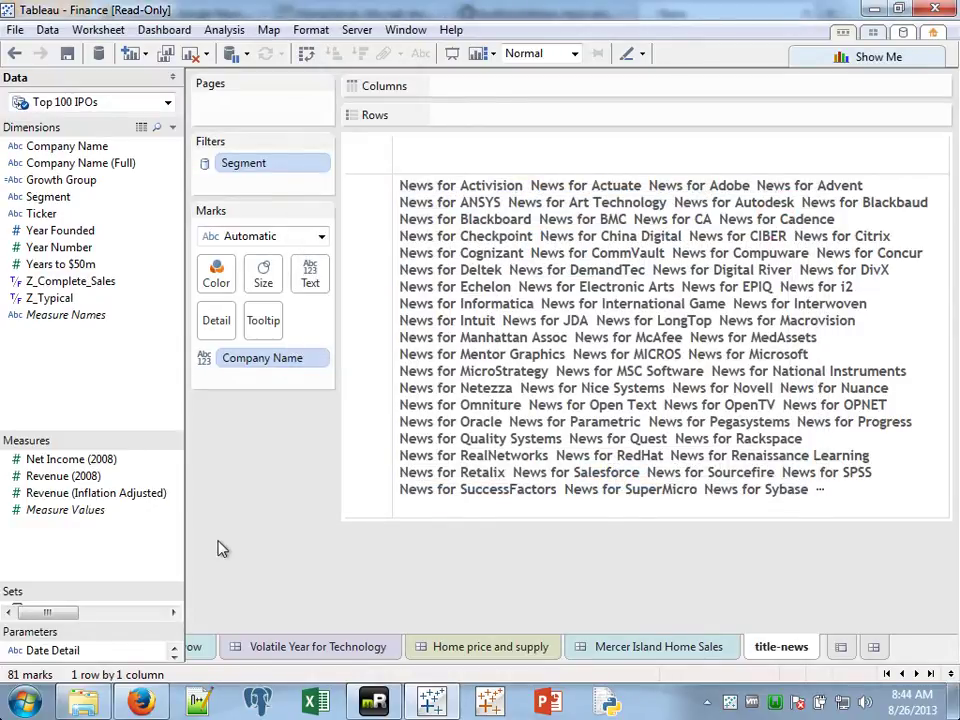
Place the title-news sheet above the news page on the Tale of 100 Start-ups dashboard.
click(888, 675)
click(270, 650)
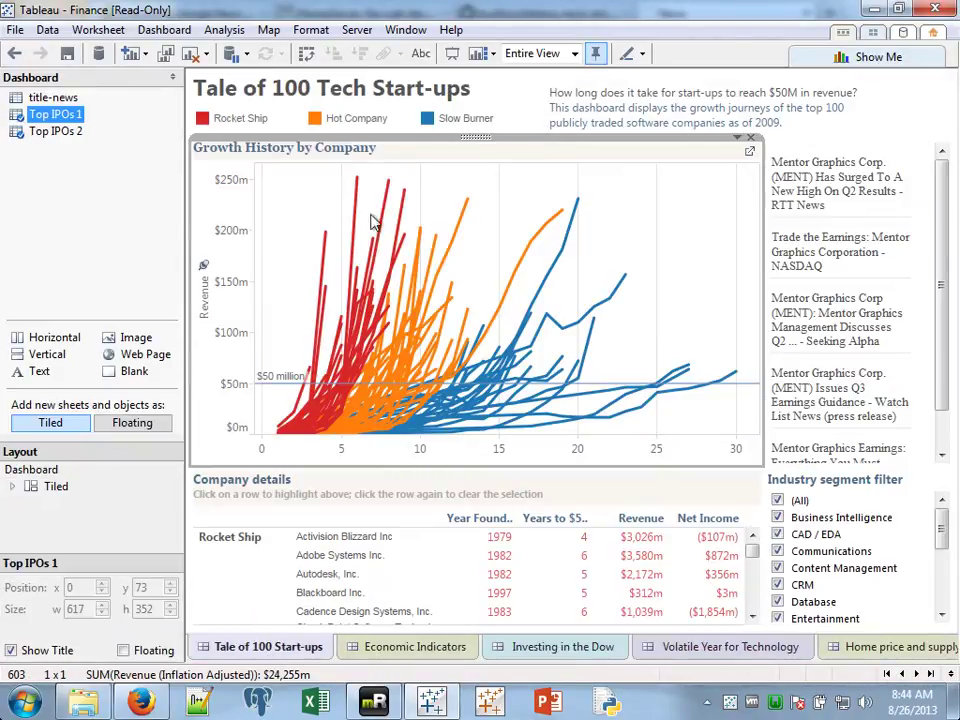
click(40, 97)
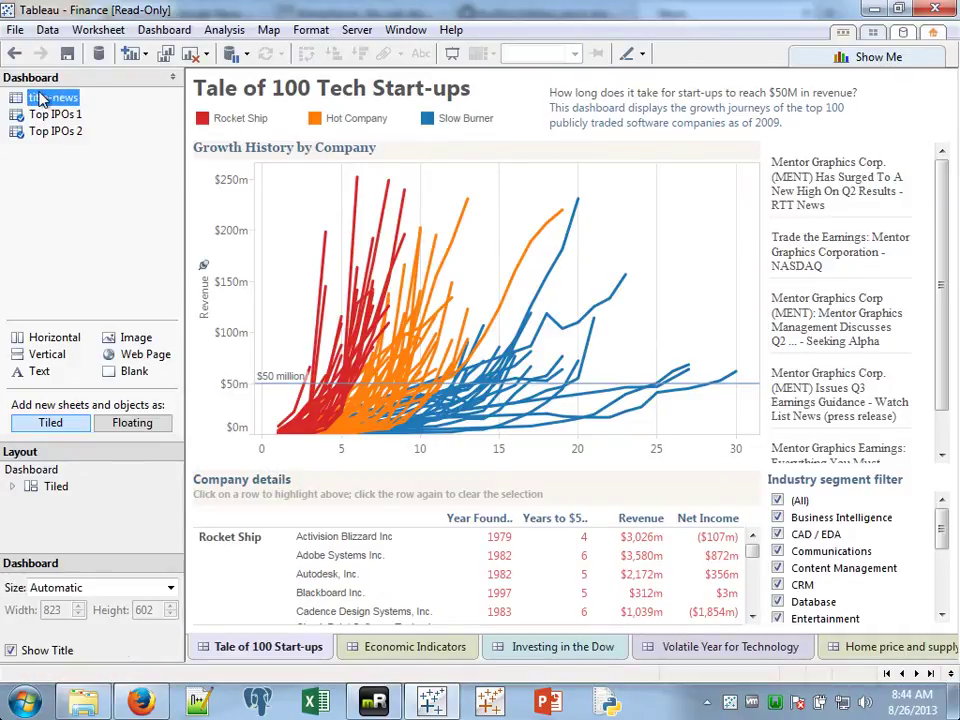
mouse_move(40, 97)
mouse_down()
mouse_move(707, 161)
mouse_move(746, 150)
mouse_move(769, 122)
mouse_move(800, 185)
mouse_up()
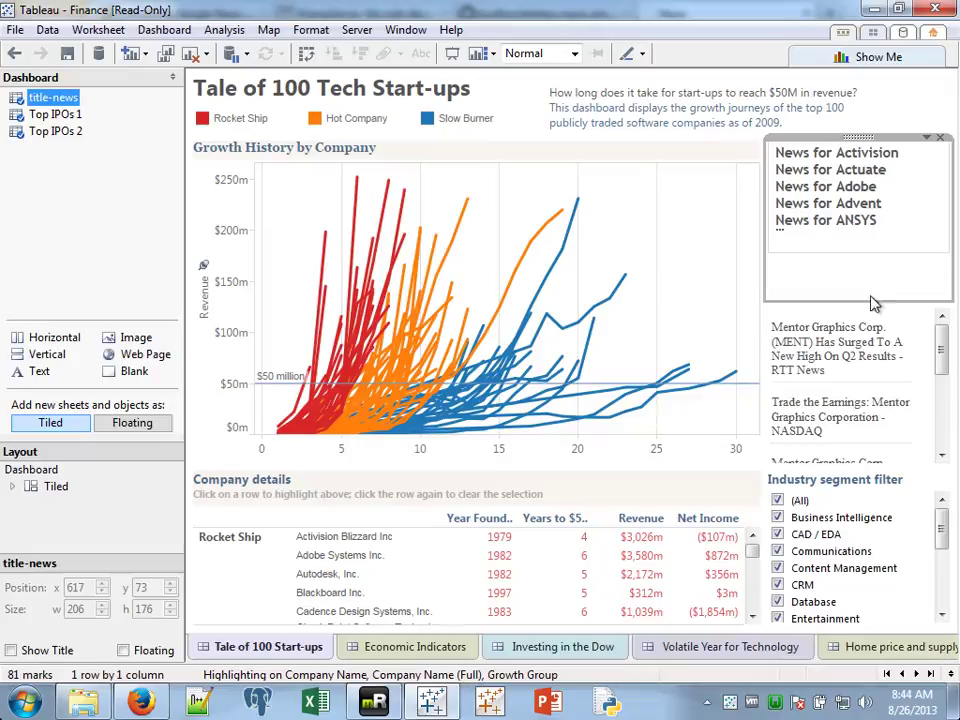
Set the title-news sheet's row and column dividers to None.
right_click(880, 248)
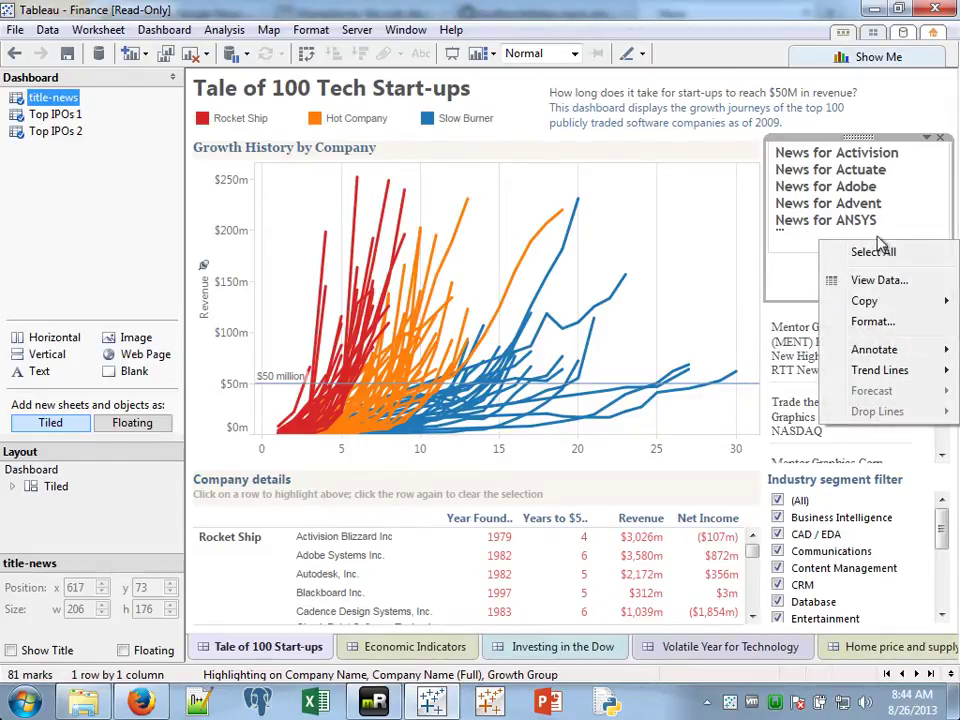
click(880, 321)
click(61, 99)
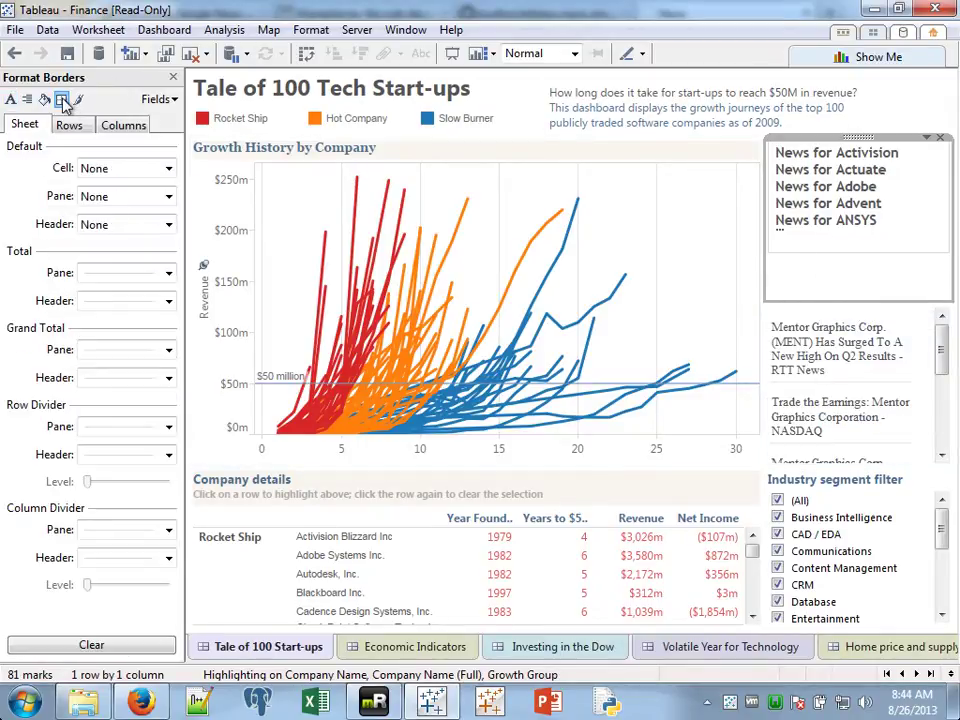
click(133, 427)
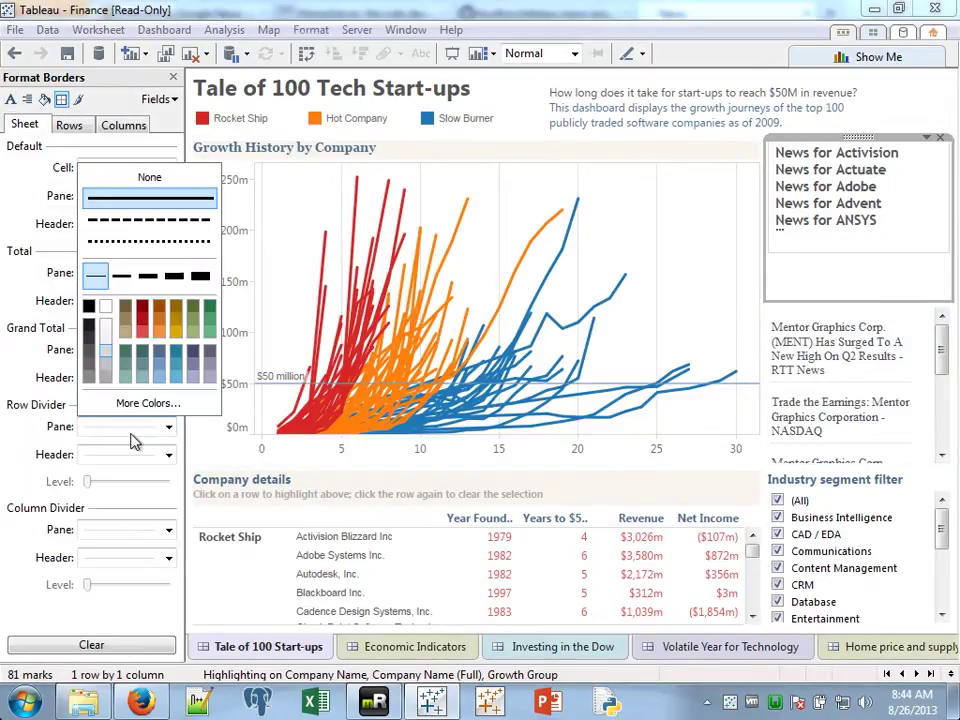
click(166, 177)
click(145, 530)
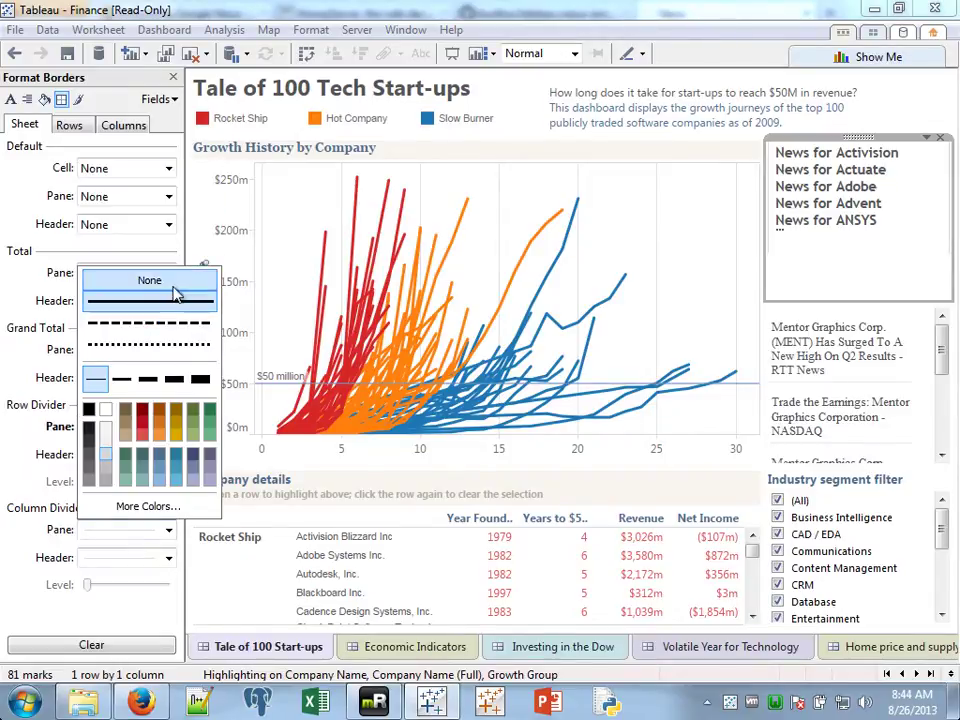
click(921, 287)
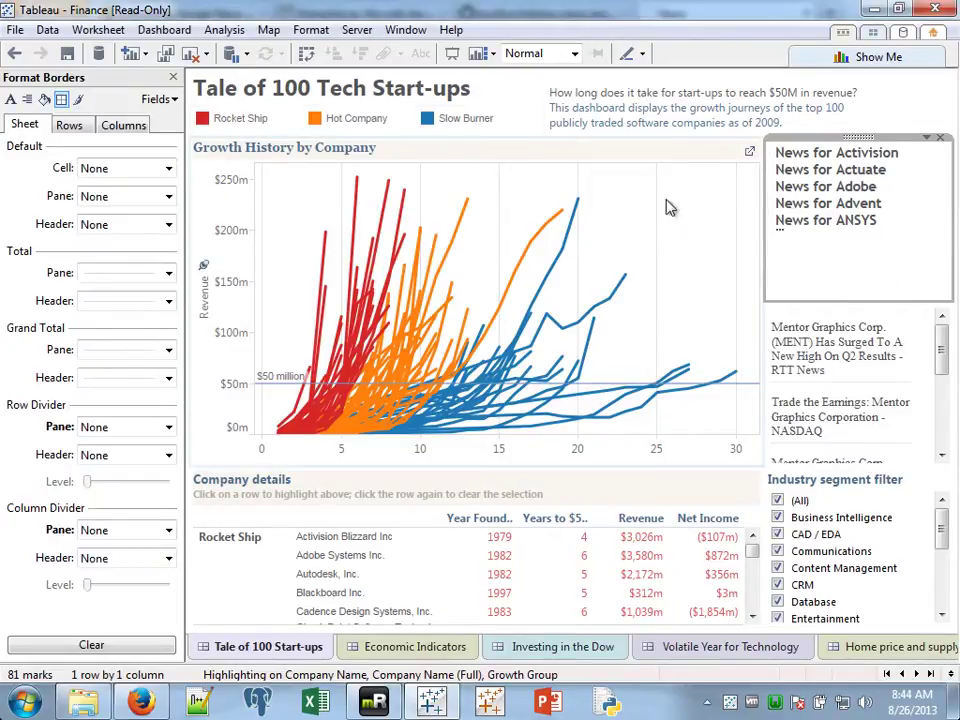
Edit the generated Filter 1 action to target Top IPOs 2 and exclude title-news.
click(173, 77)
click(164, 29)
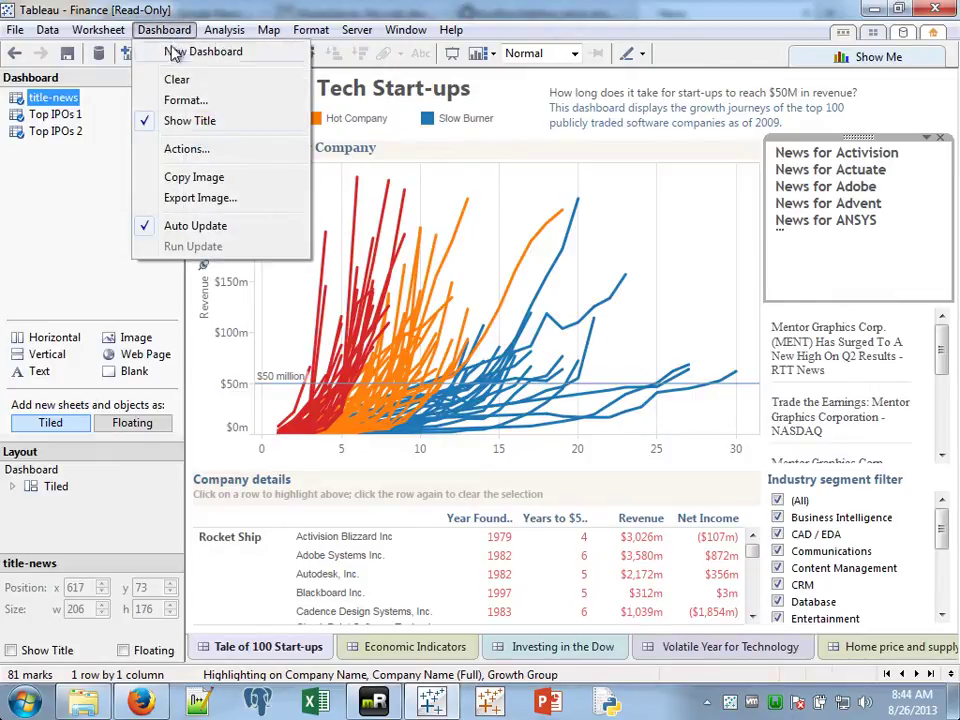
click(186, 149)
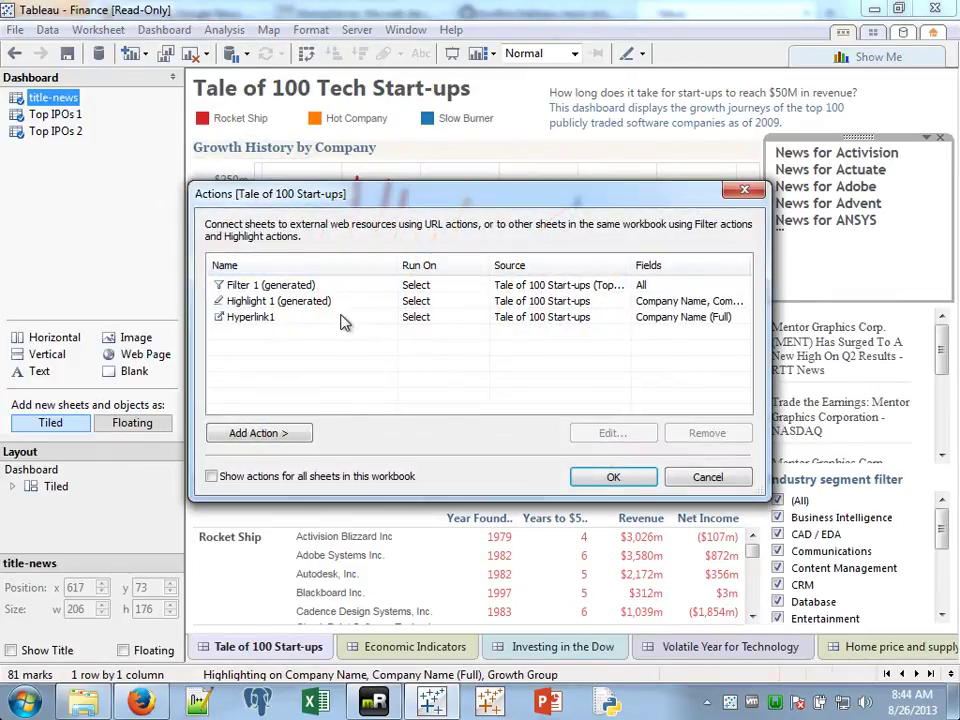
click(335, 318)
click(322, 288)
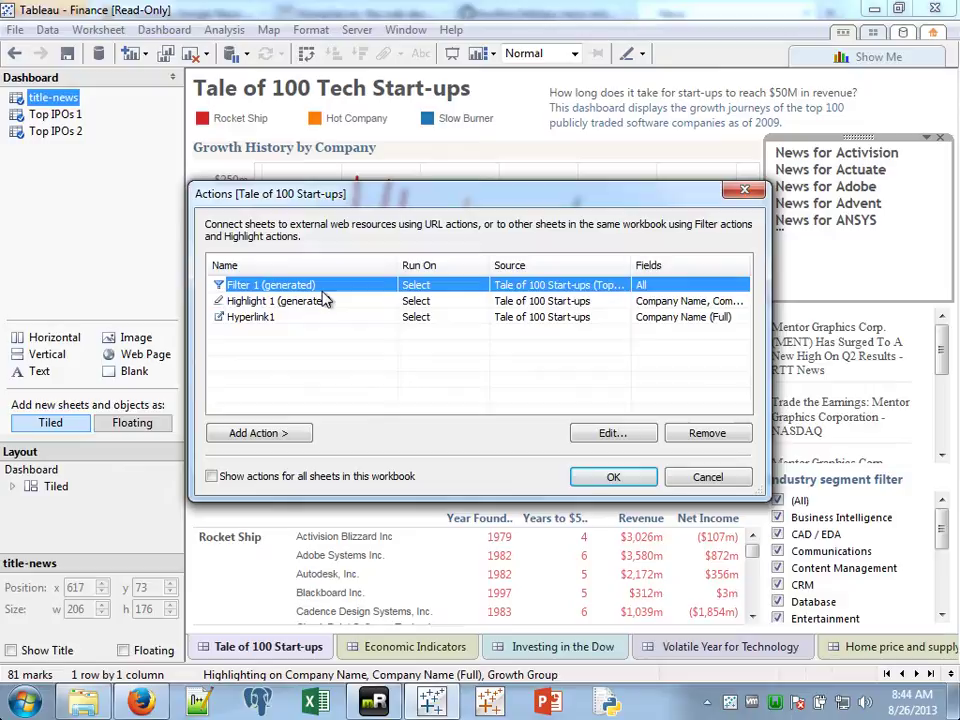
click(616, 435)
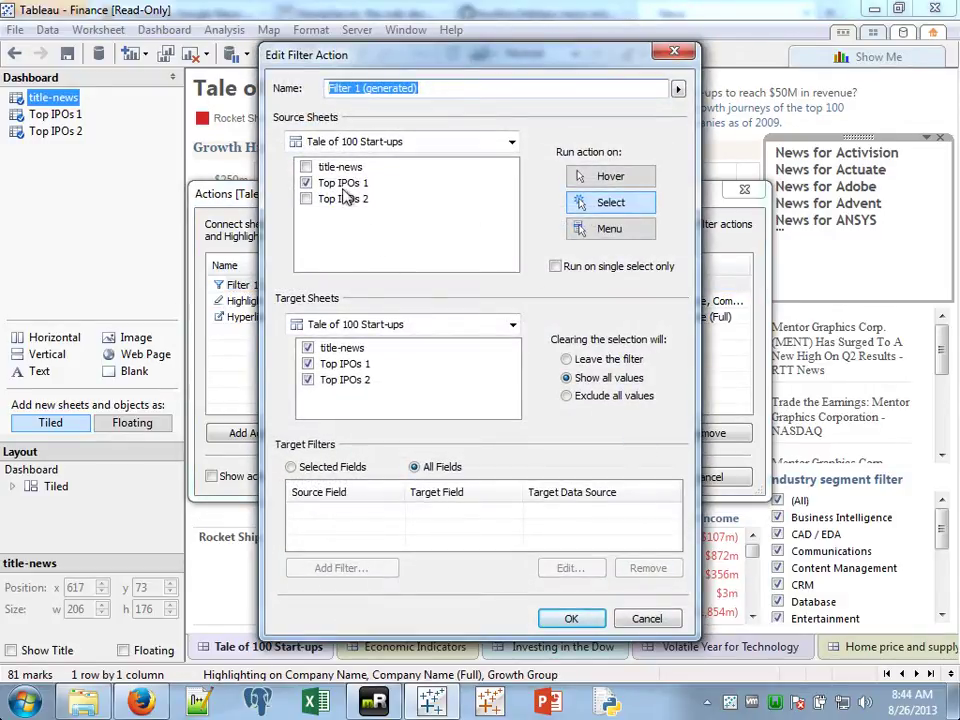
click(308, 381)
click(308, 348)
click(543, 620)
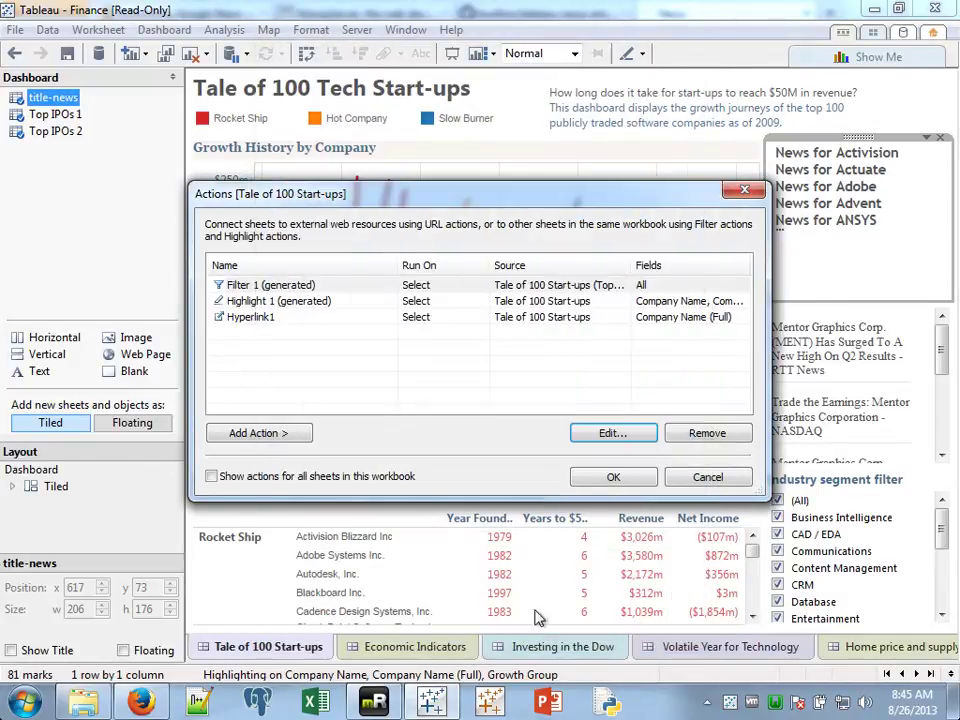
Add a 'title news filter' action targeting title-news, run on Select, leaving the filter.
click(258, 432)
click(358, 441)
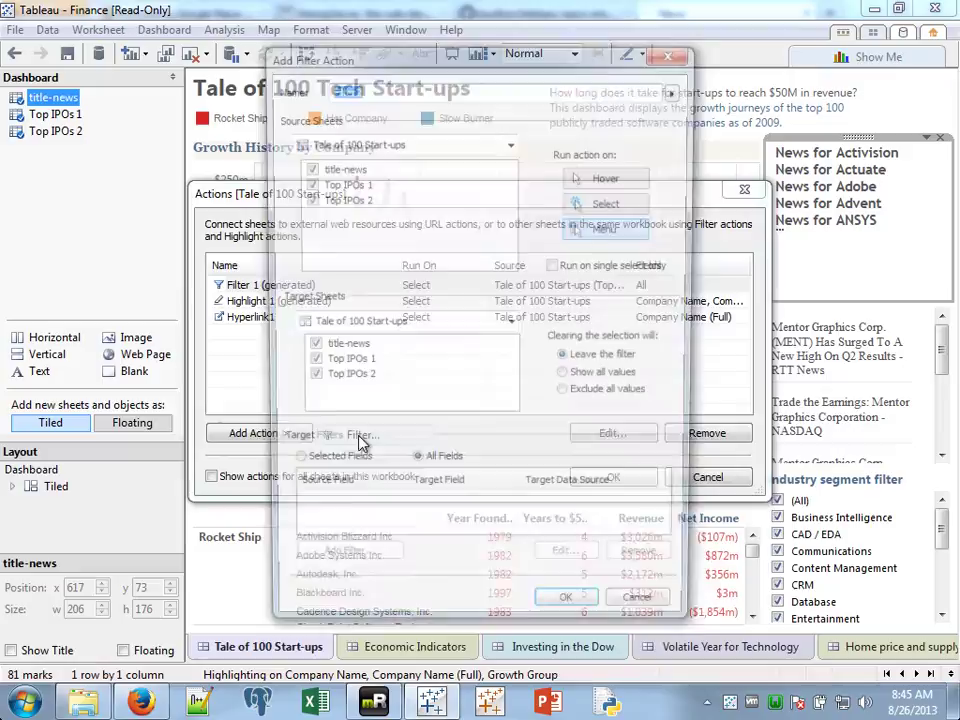
text(title)
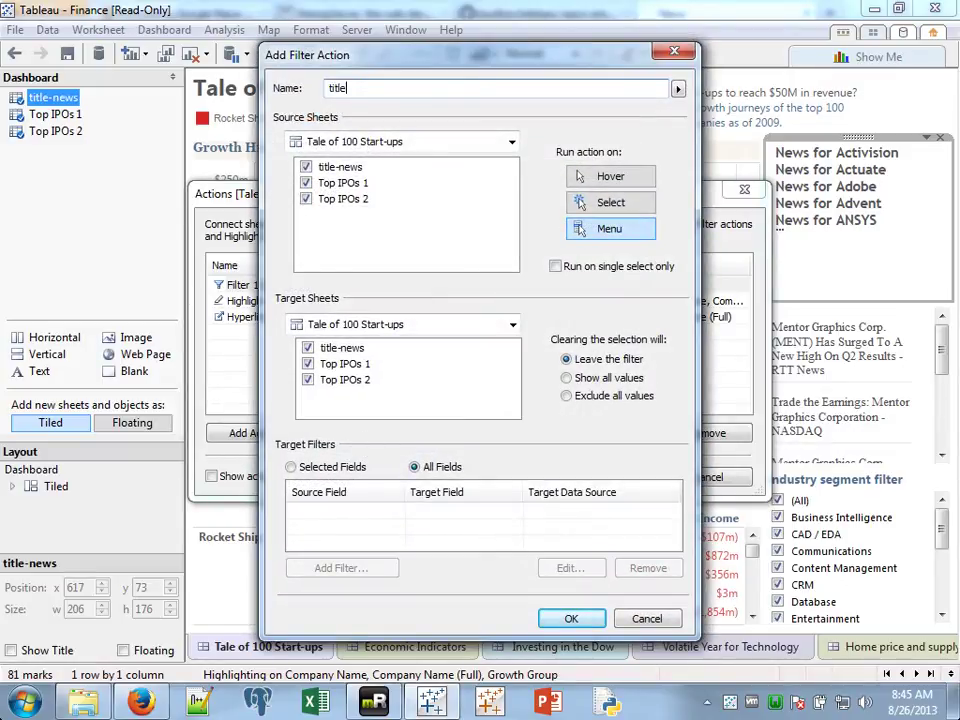
text( news fil)
text(ter)
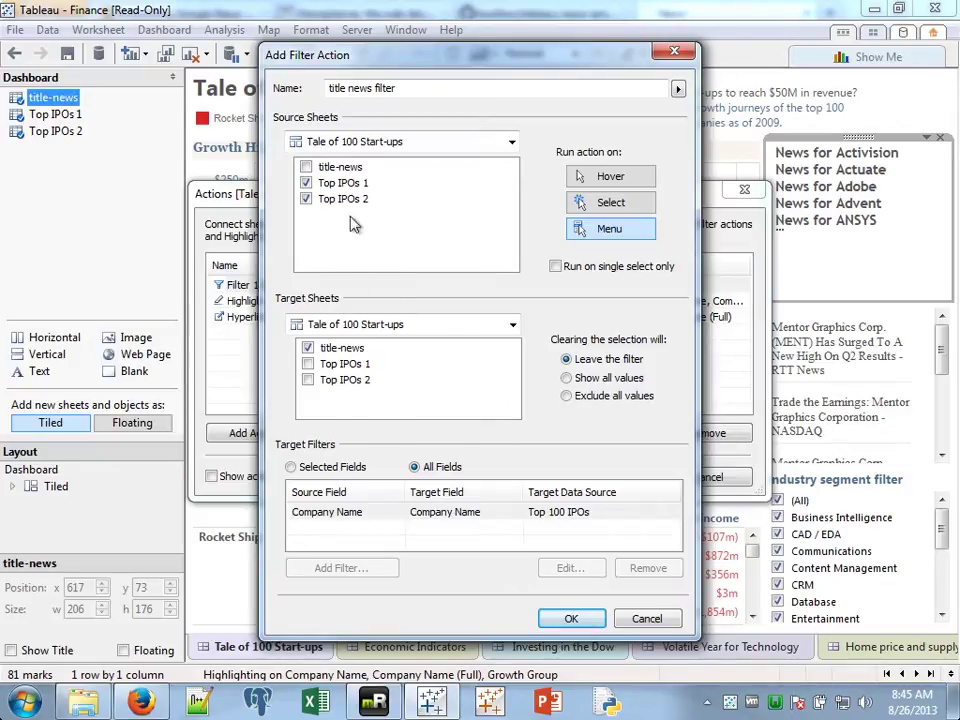
click(611, 204)
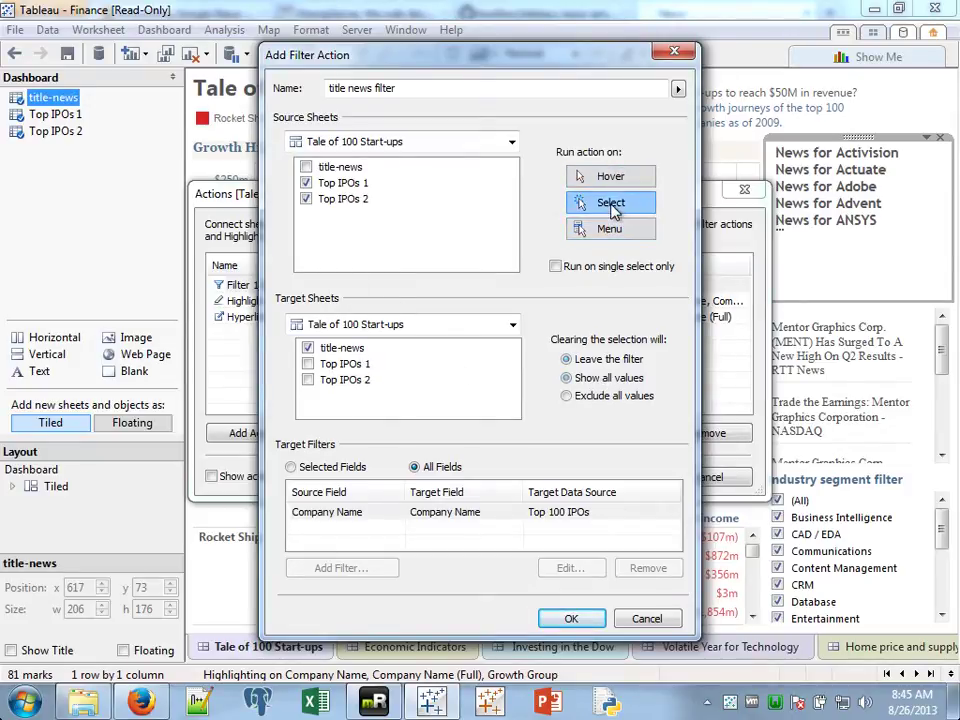
click(610, 360)
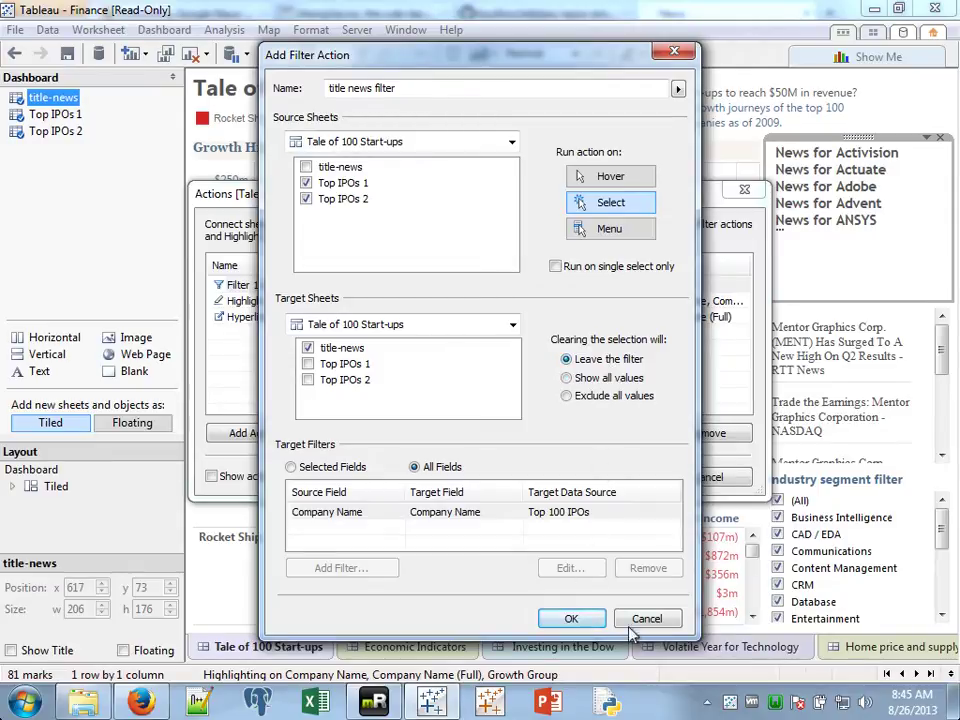
click(572, 618)
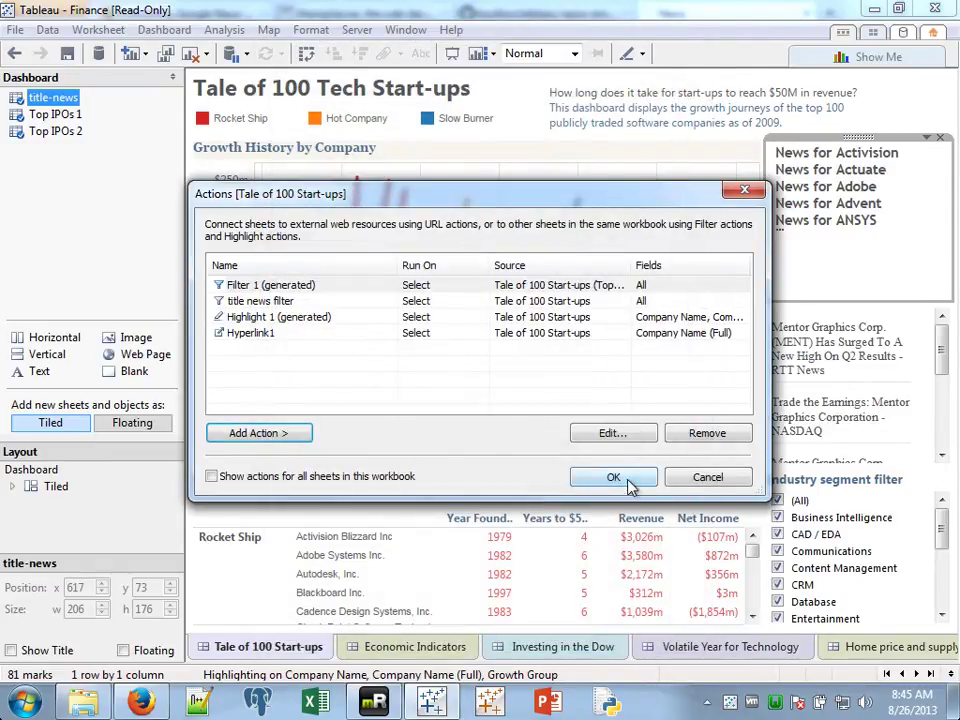
click(613, 476)
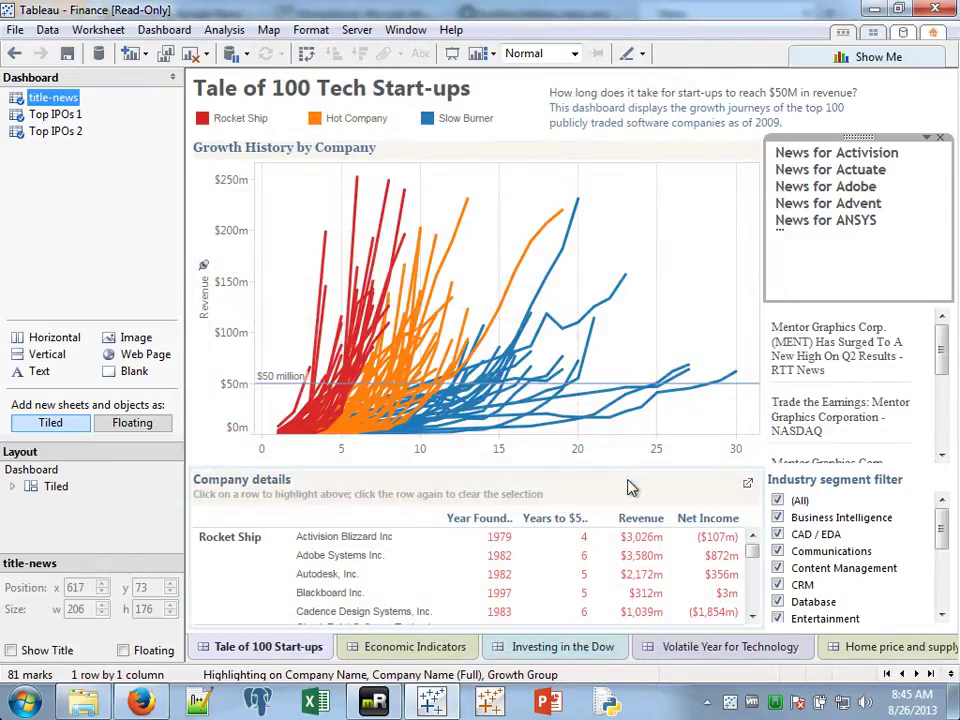
Select Take-Two, fit the news title to Entire View, and shrink its zone to a thin strip.
click(360, 183)
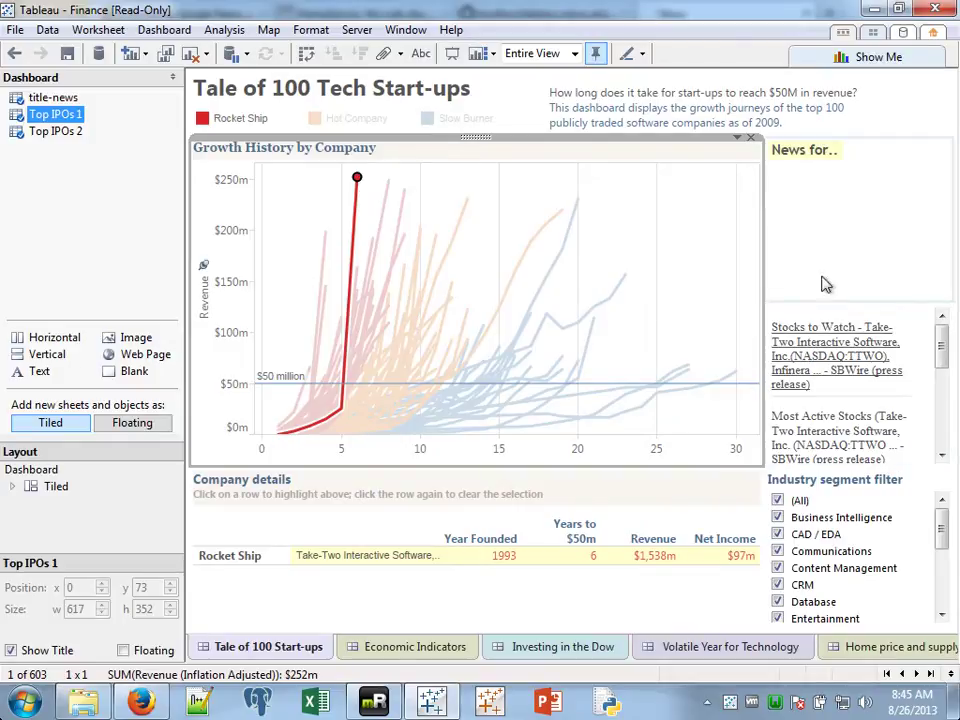
click(814, 221)
click(572, 53)
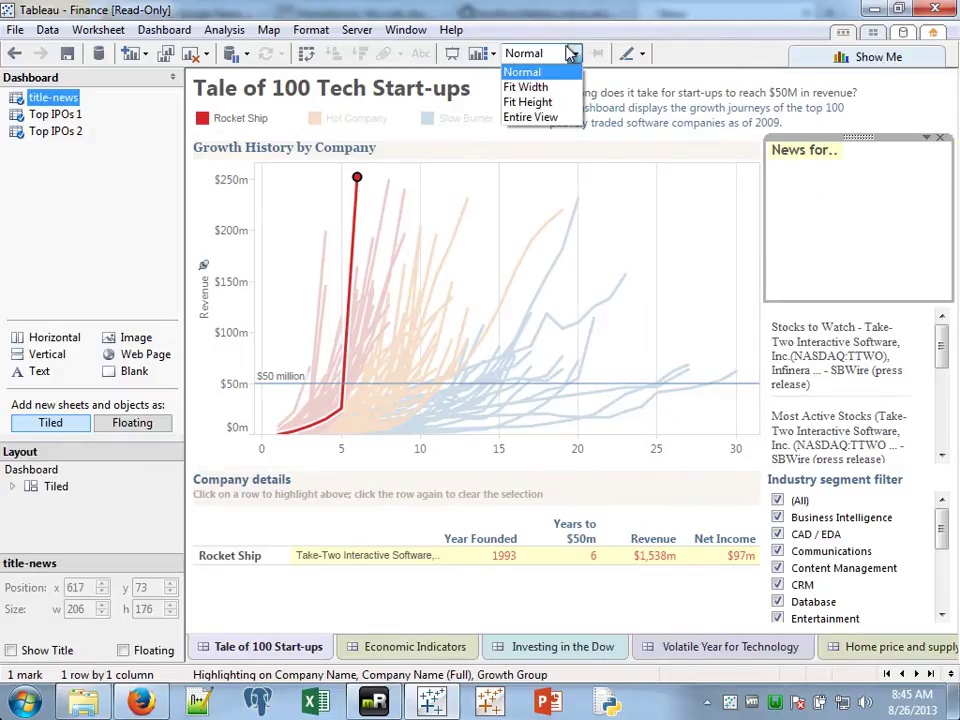
click(531, 117)
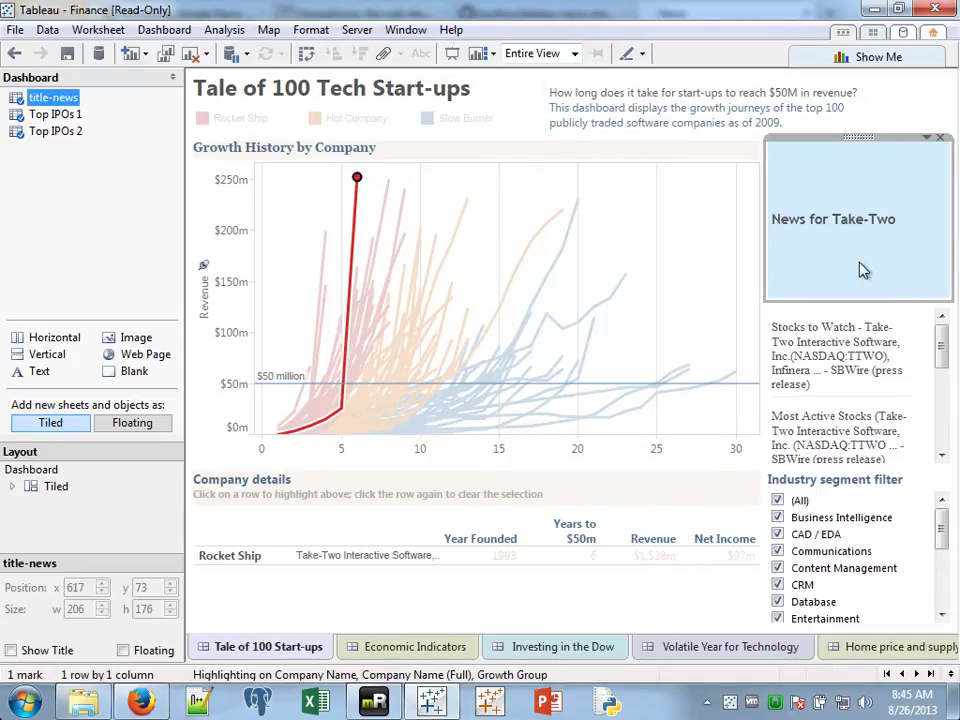
drag(855, 299, 905, 155)
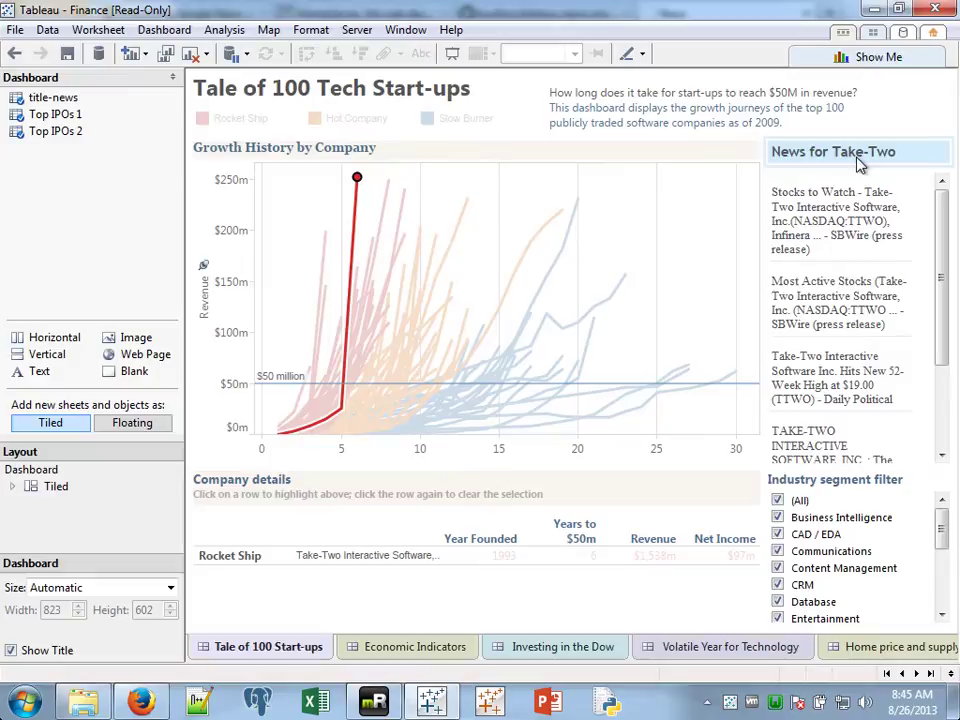
click(929, 158)
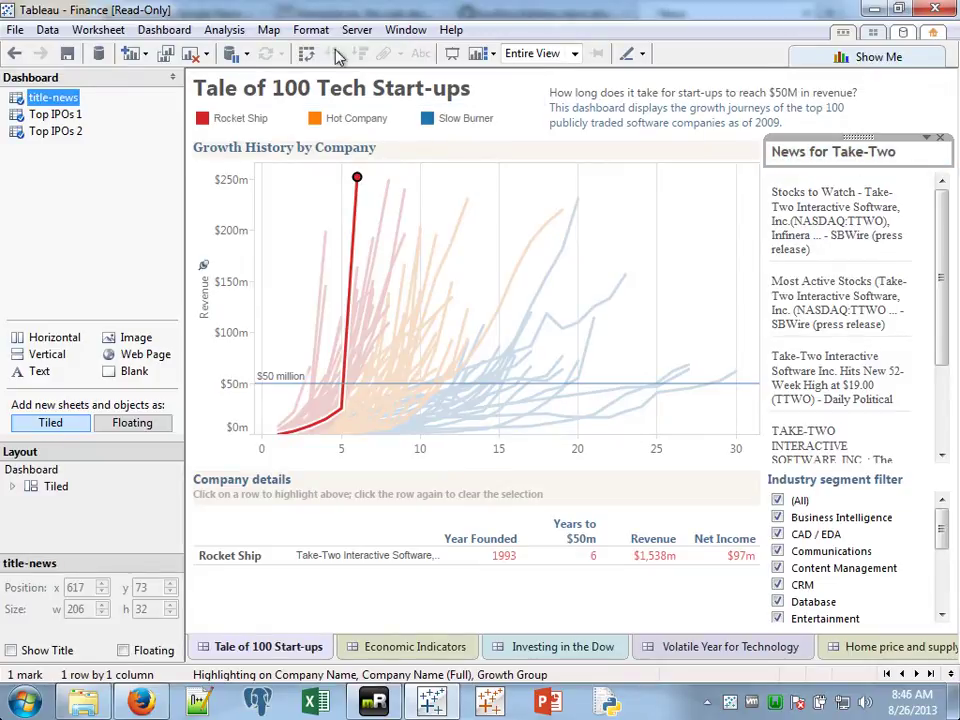
Remove title-news from the generated Highlight 1 action's targets.
click(176, 33)
click(196, 149)
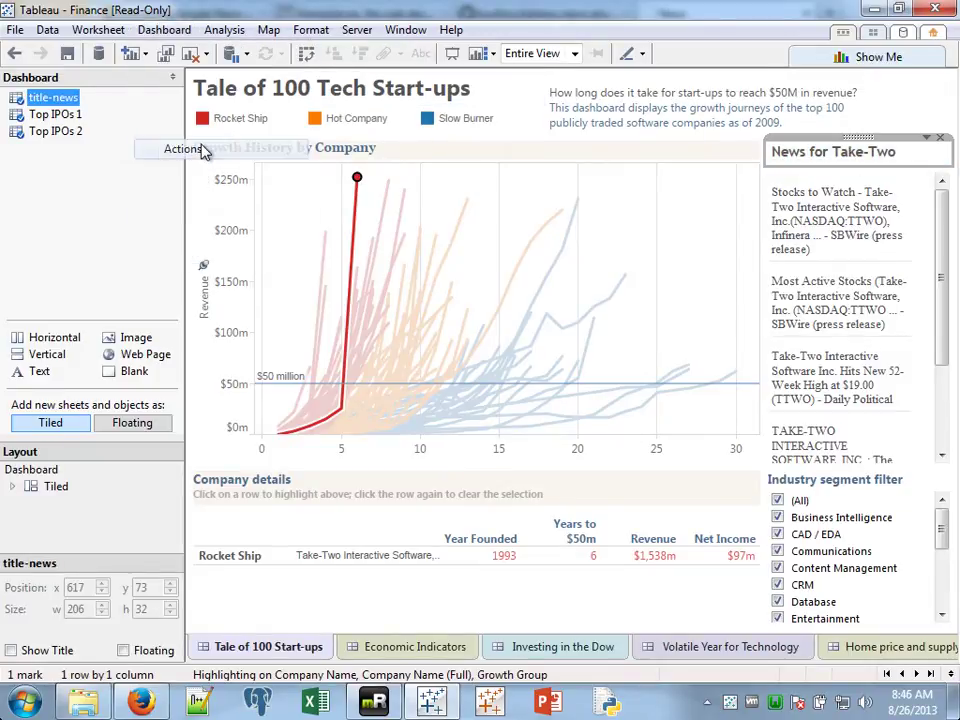
double_click(278, 316)
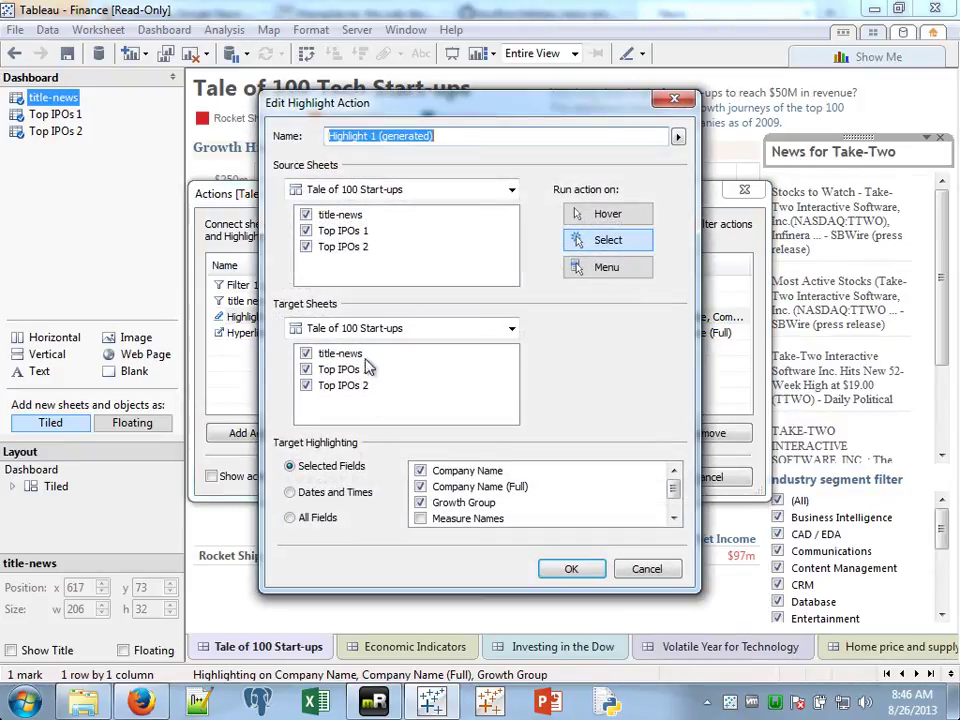
click(306, 353)
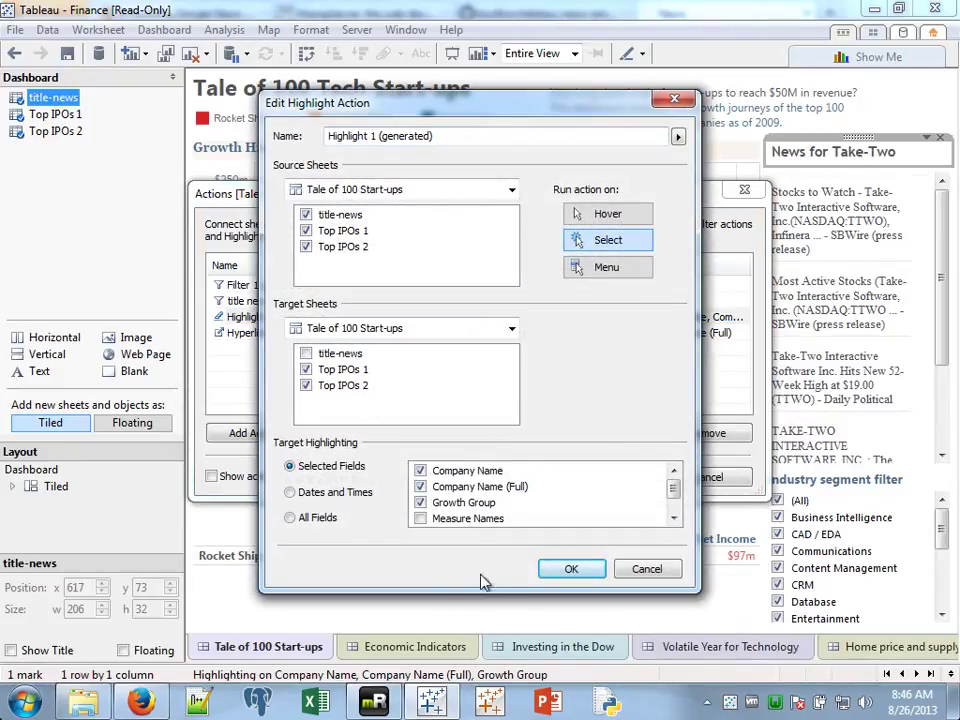
click(566, 570)
click(612, 476)
mouse_move(357, 184)
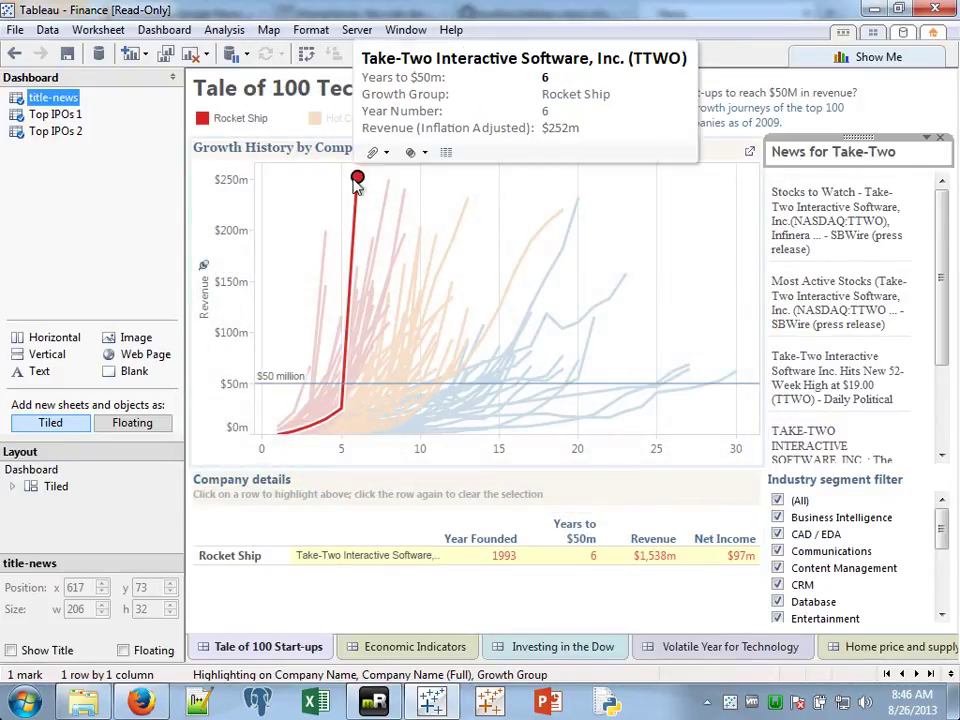
click(58, 114)
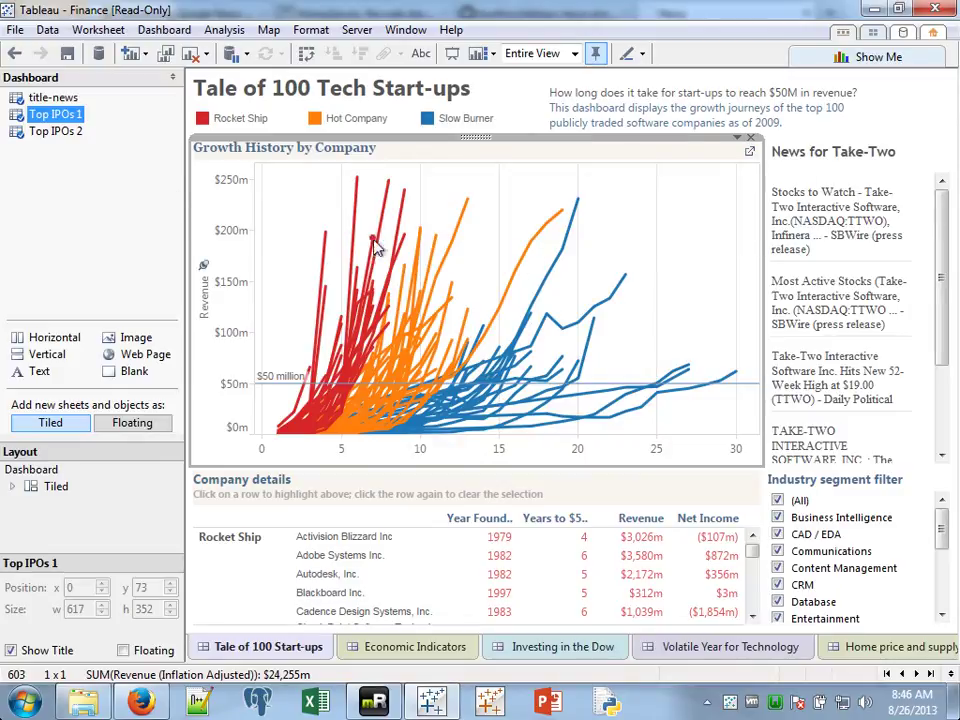
Select and clear Novell, National Instruments and MSC Software to verify the News for title updates.
mouse_move(335, 304)
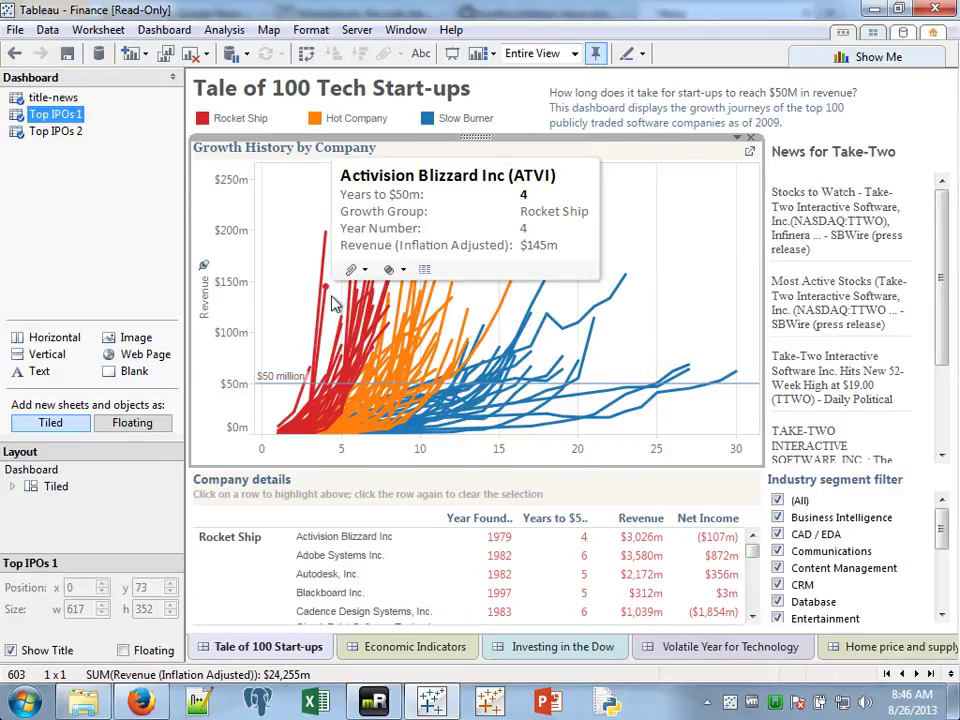
click(306, 370)
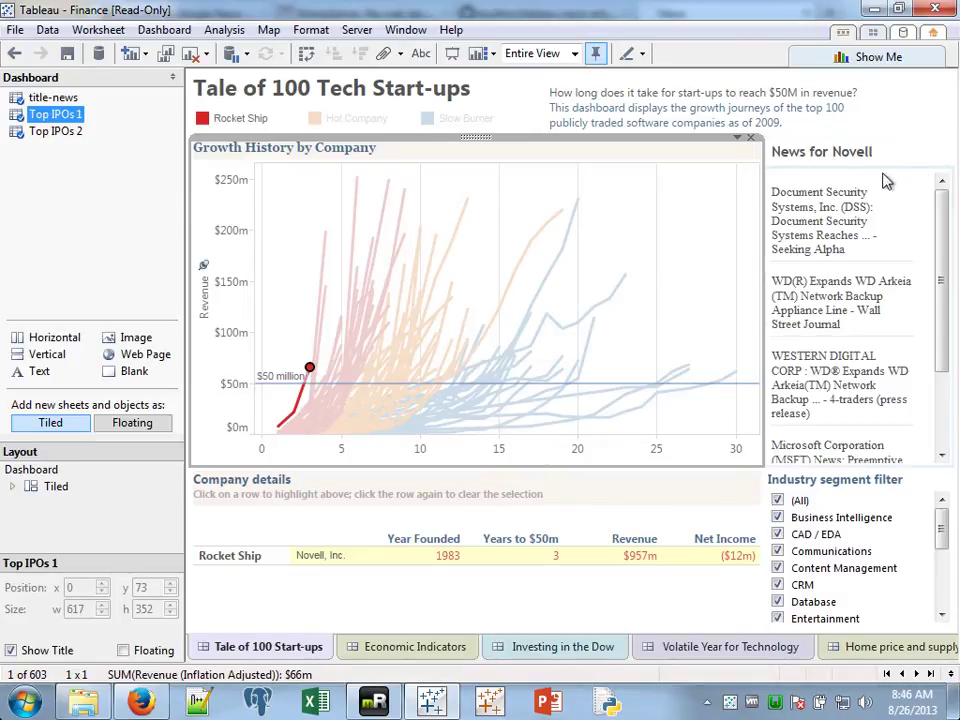
click(296, 277)
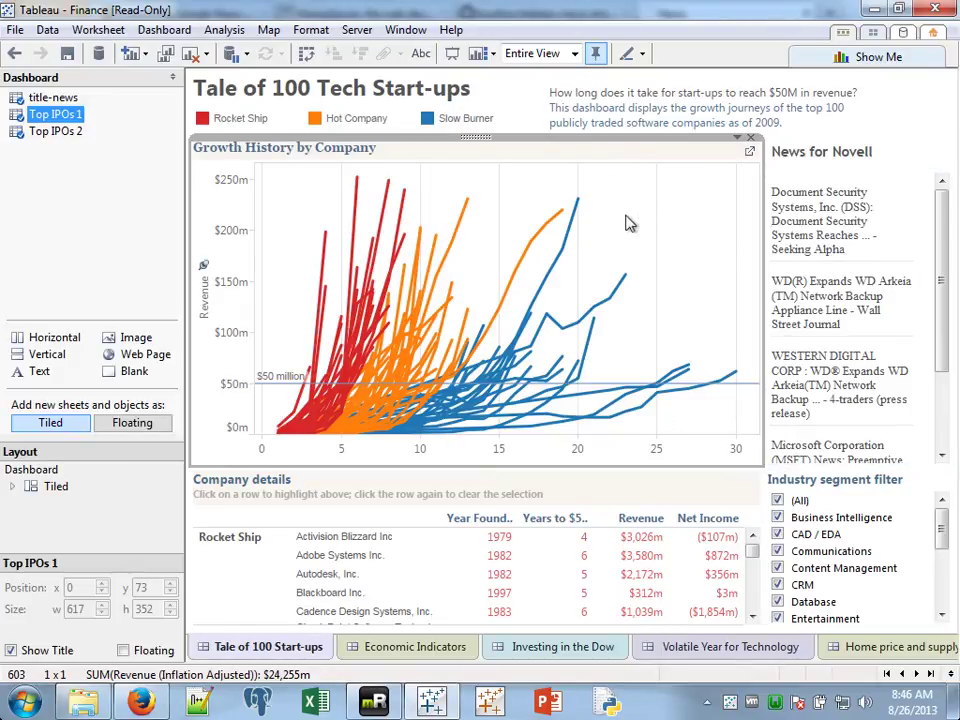
click(576, 199)
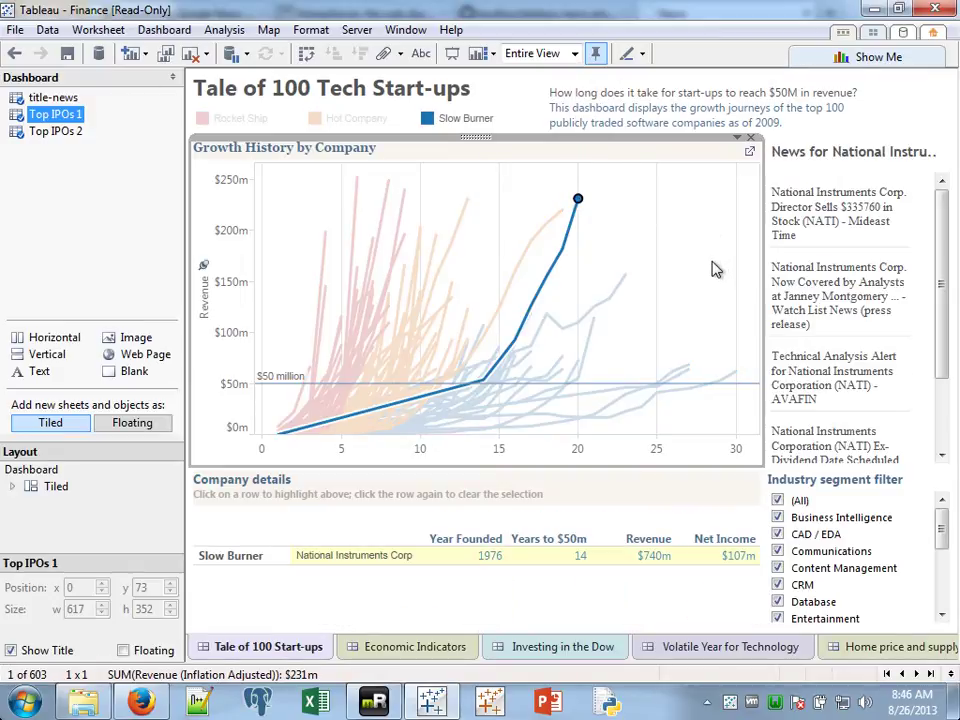
click(842, 216)
click(685, 192)
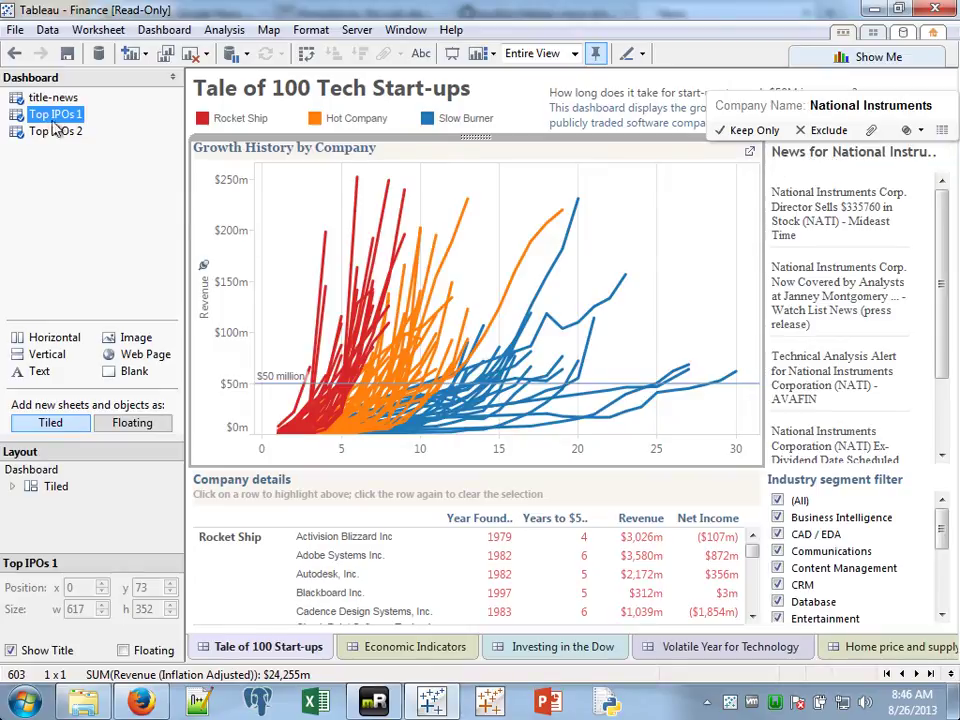
mouse_move(563, 340)
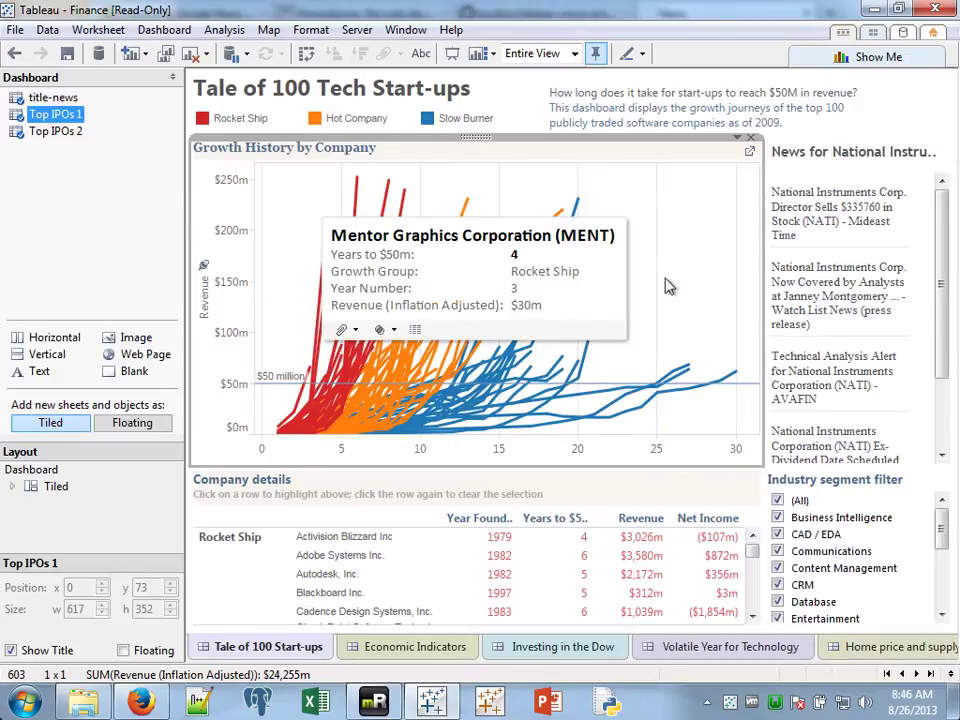
click(687, 370)
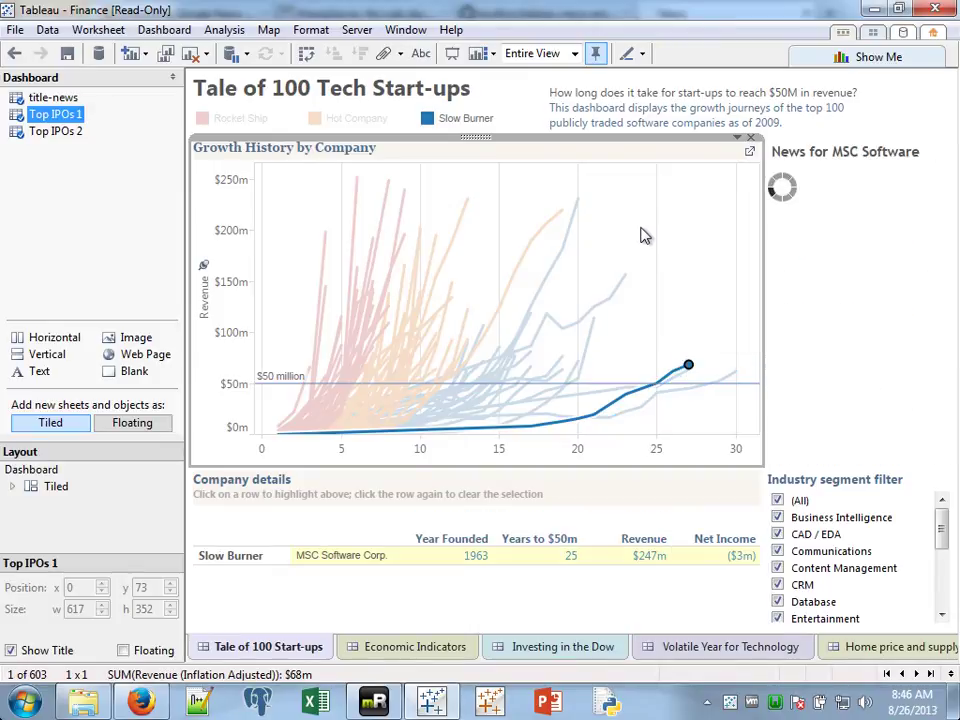
click(671, 240)
click(72, 224)
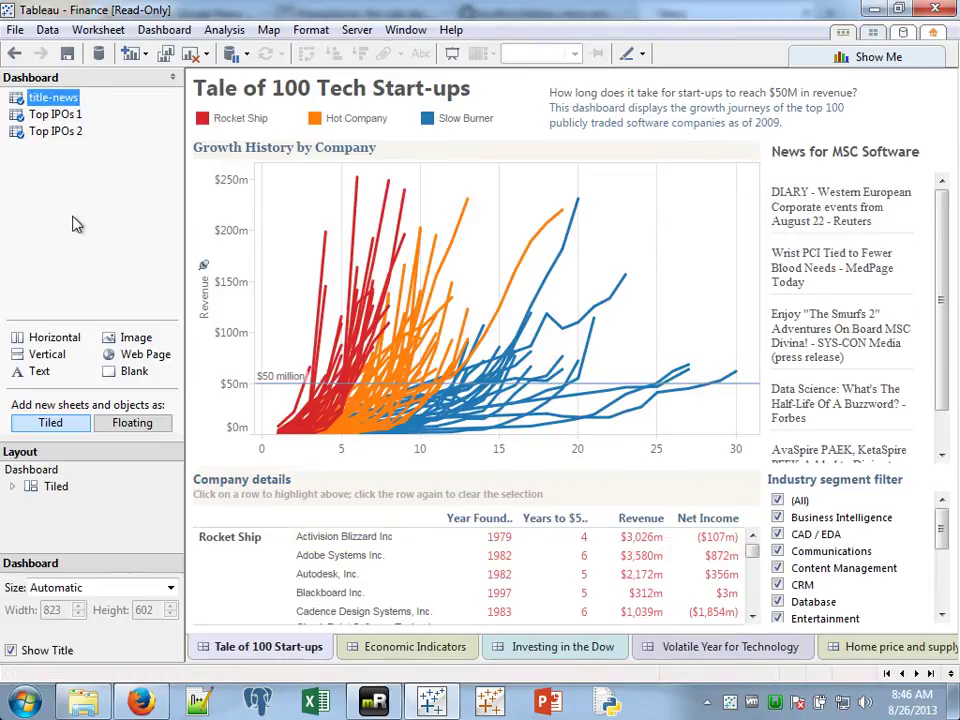